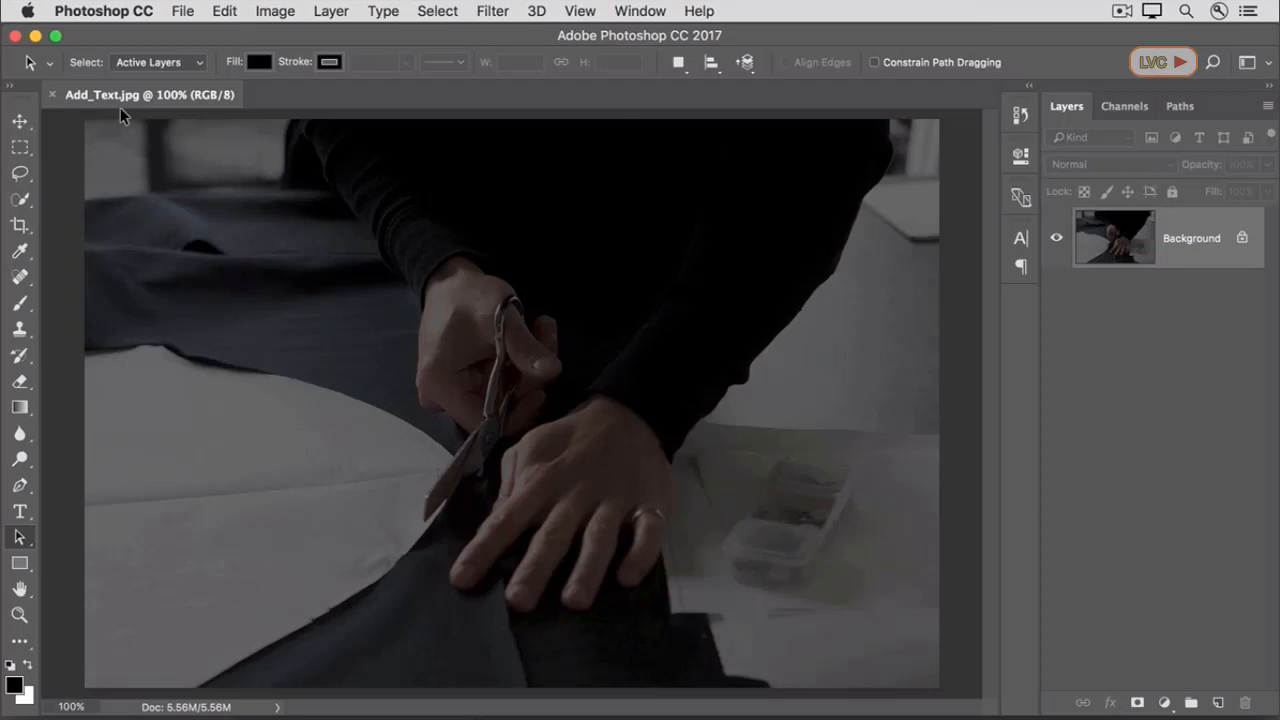
# - Set the Type tool's font to Georgia Bold
pyautogui.click(22, 513)
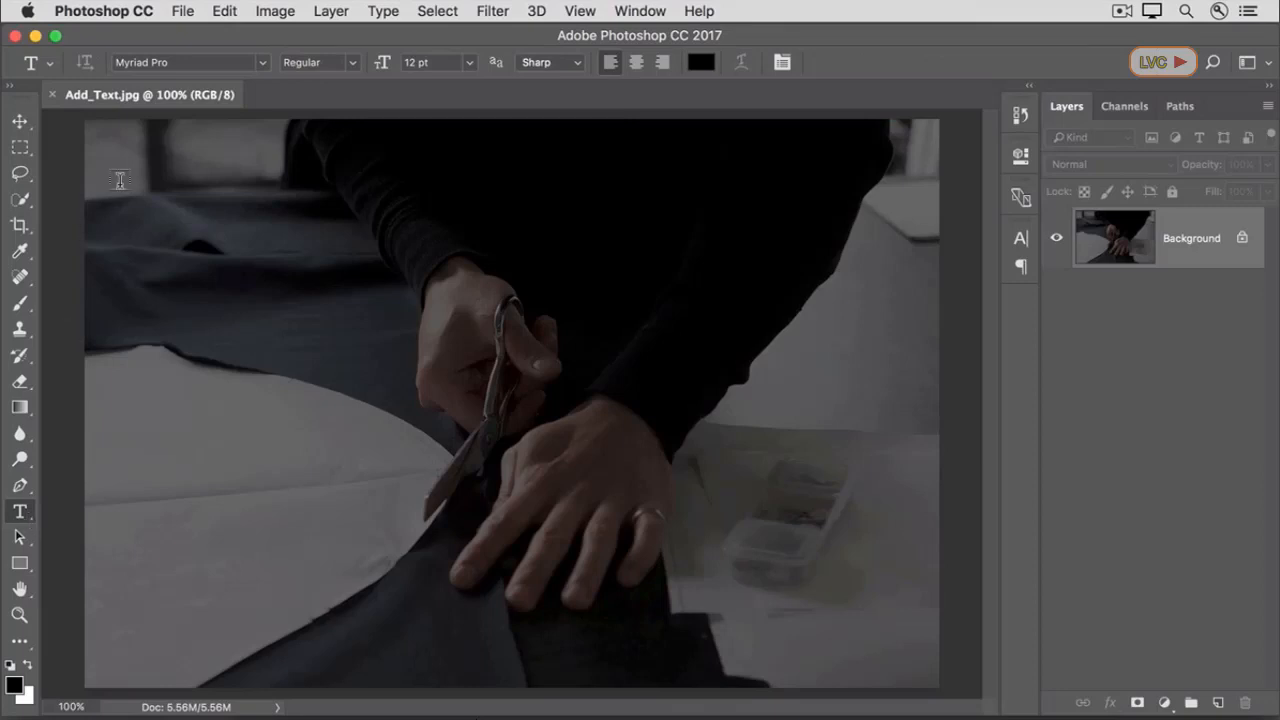
pyautogui.click(265, 63)
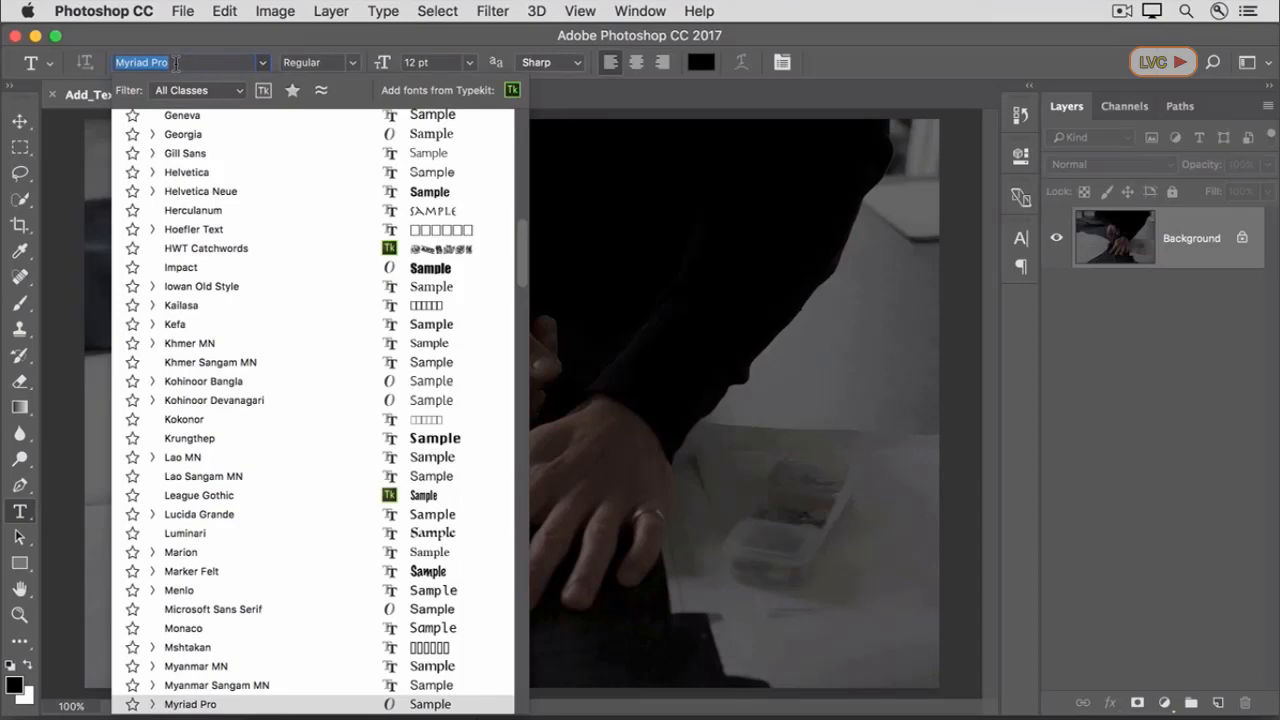
pyautogui.write('Geor')
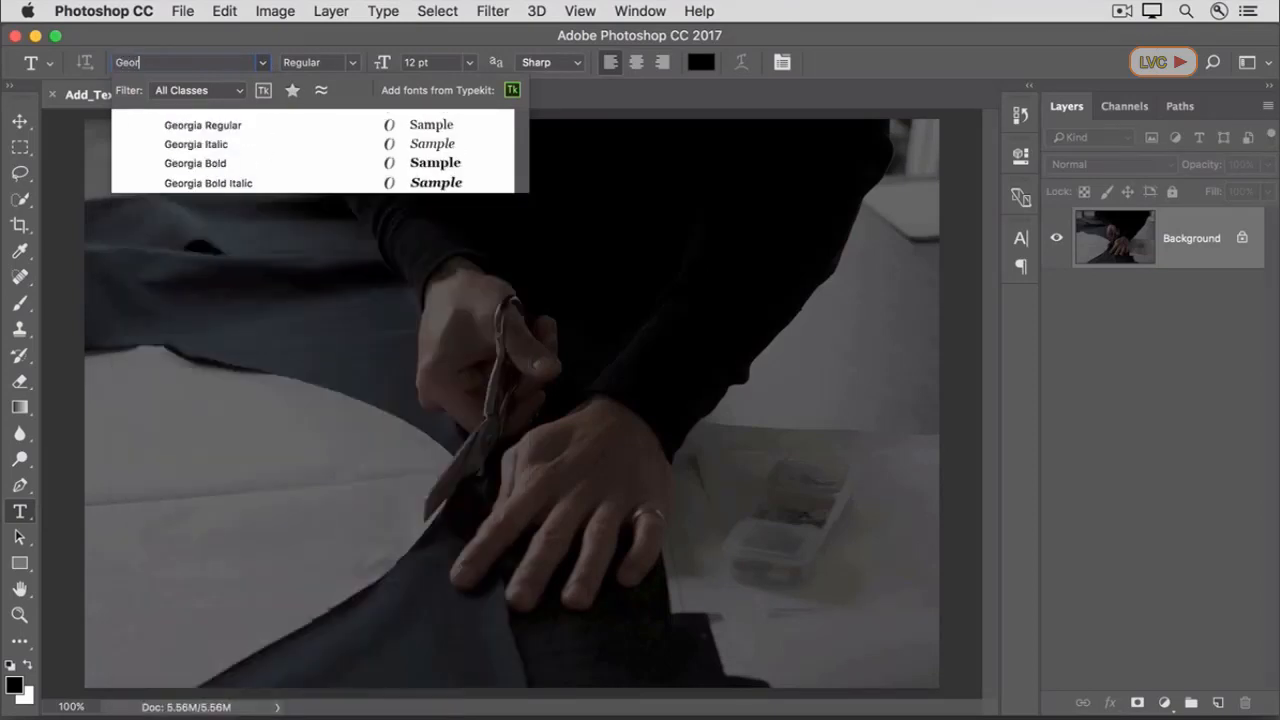
pyautogui.write('gia')
pyautogui.click(243, 161)
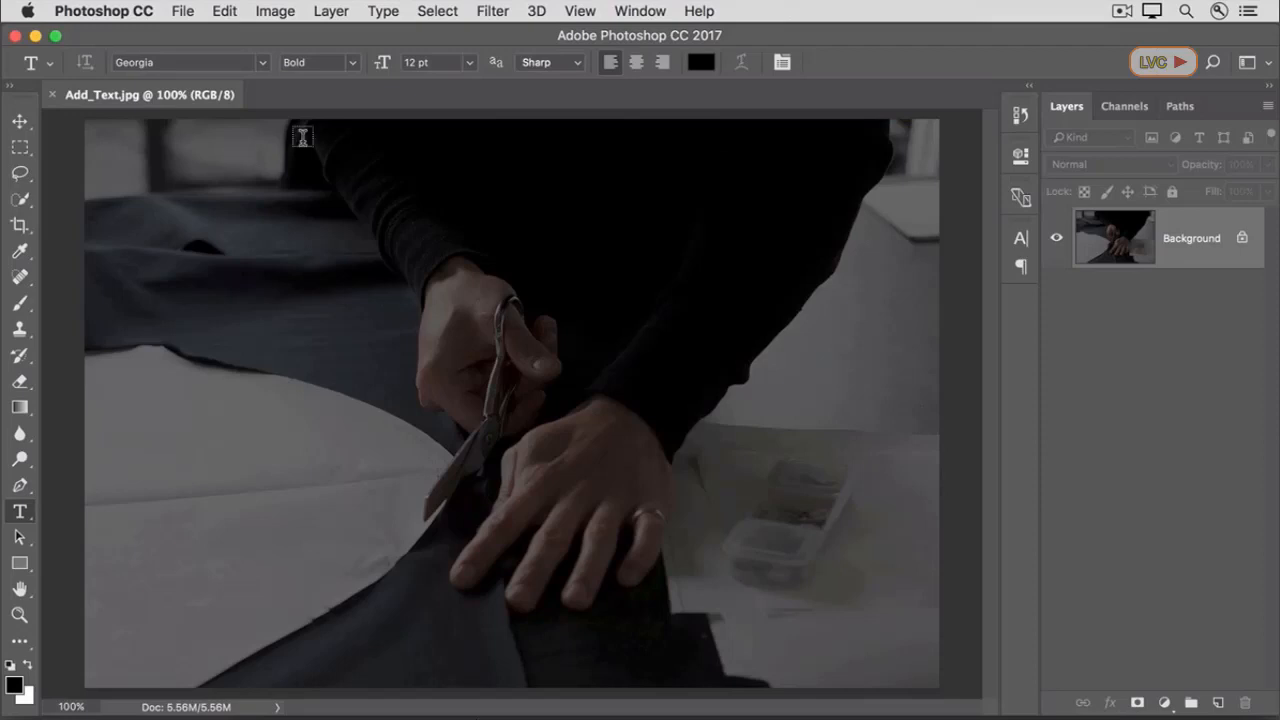
# - Set the text size to 72 pt and the text color to near-white faf7f7
pyautogui.click(467, 66)
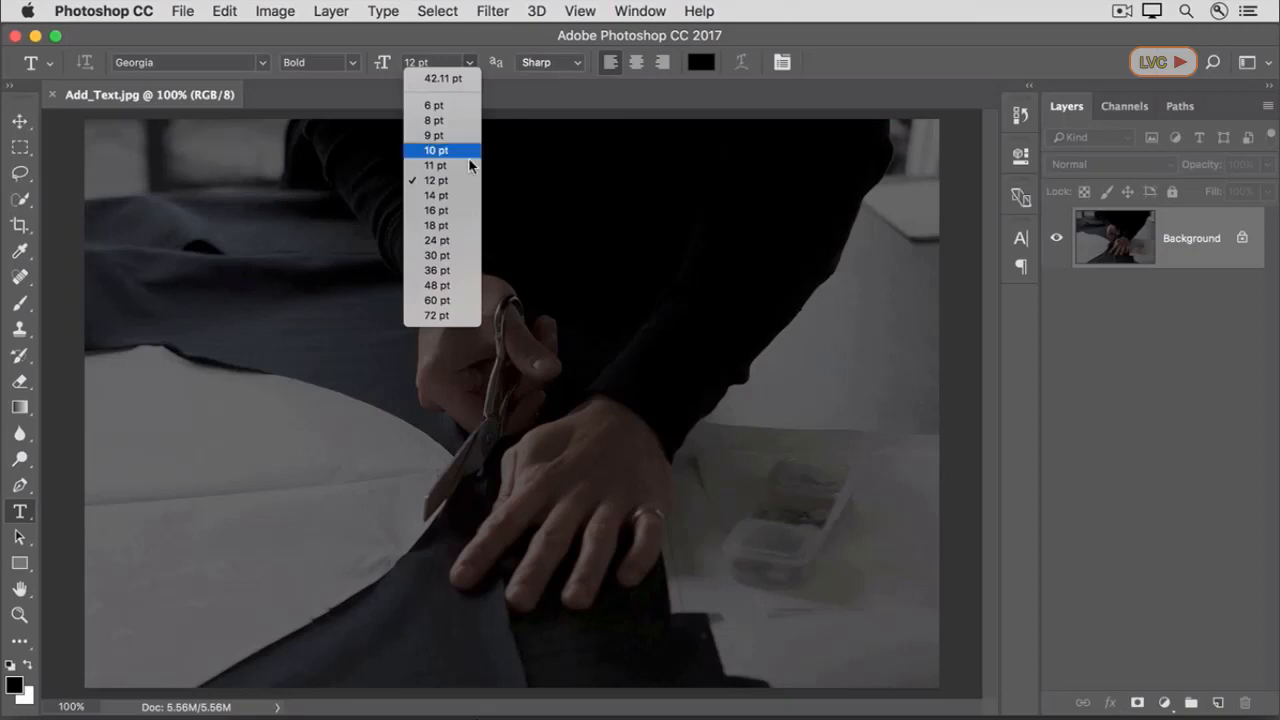
pyautogui.click(469, 318)
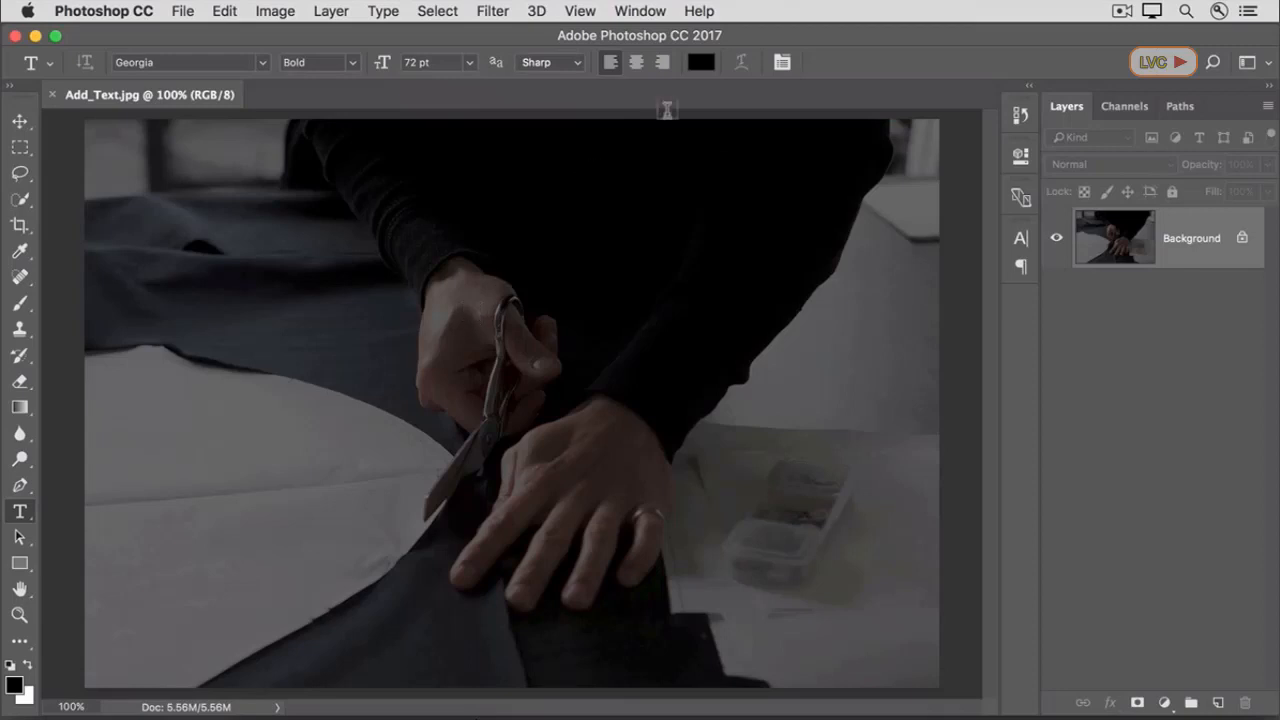
pyautogui.click(699, 63)
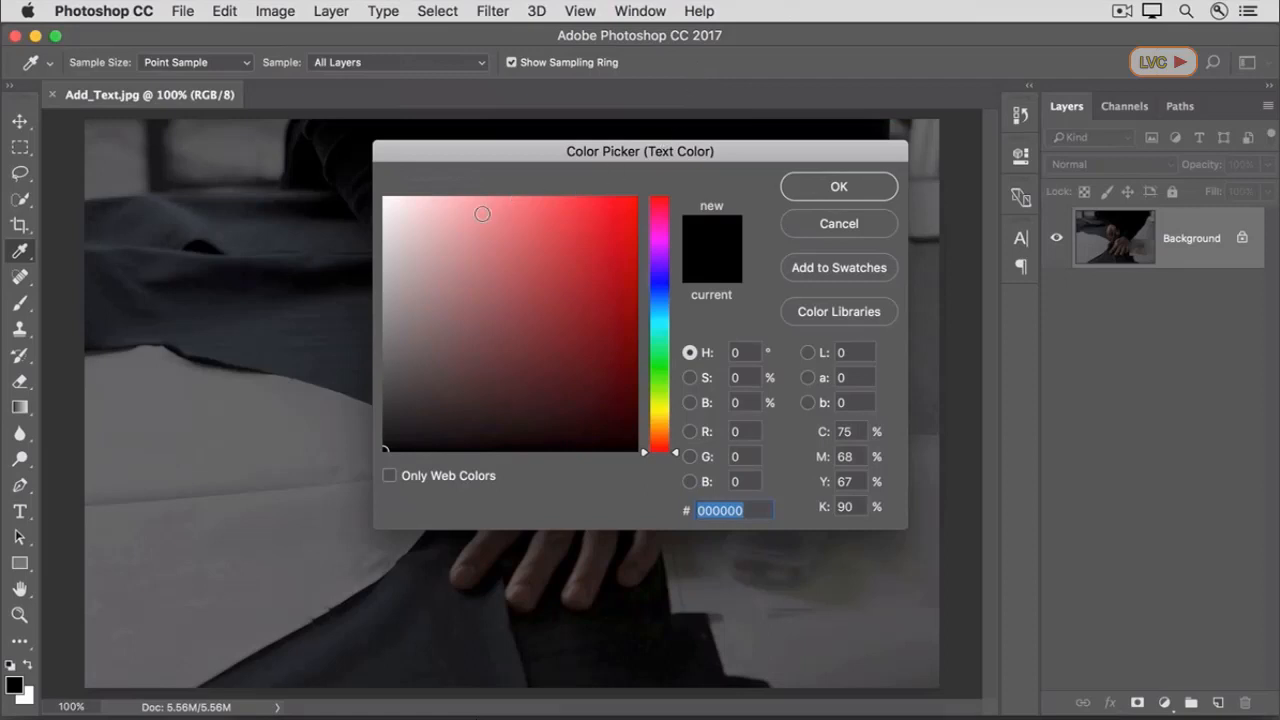
pyautogui.click(386, 202)
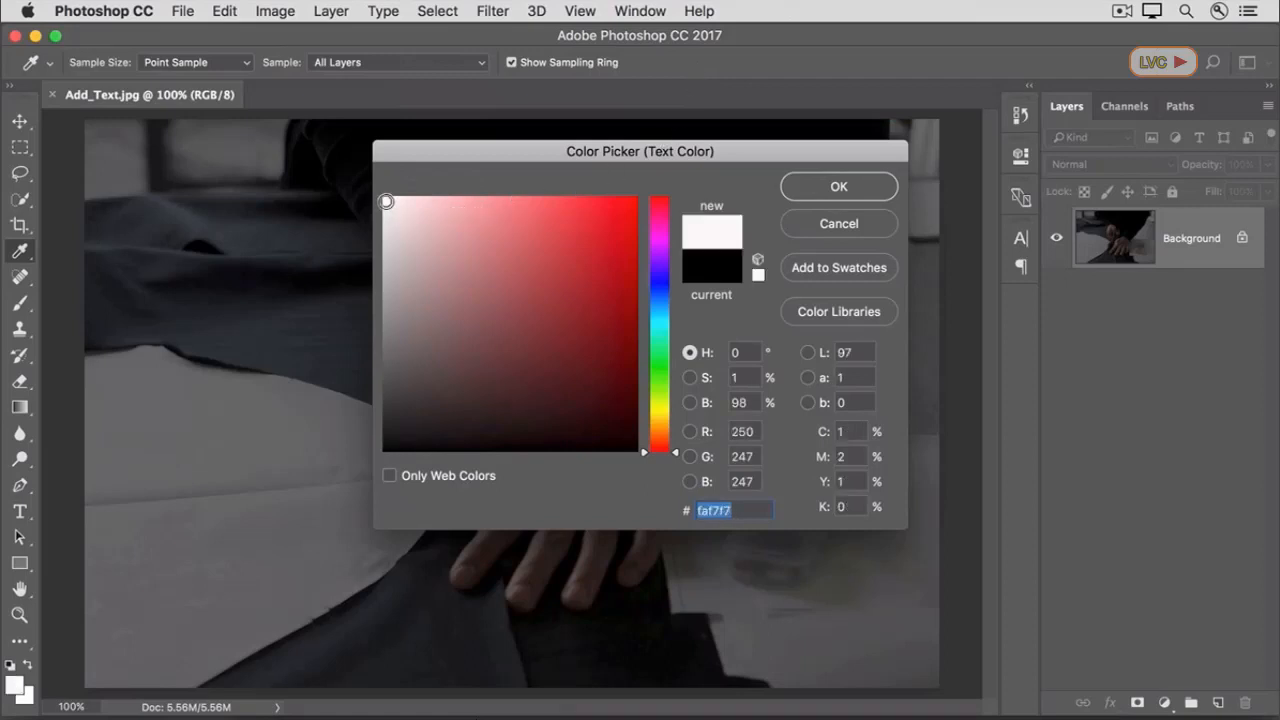
pyautogui.click(810, 186)
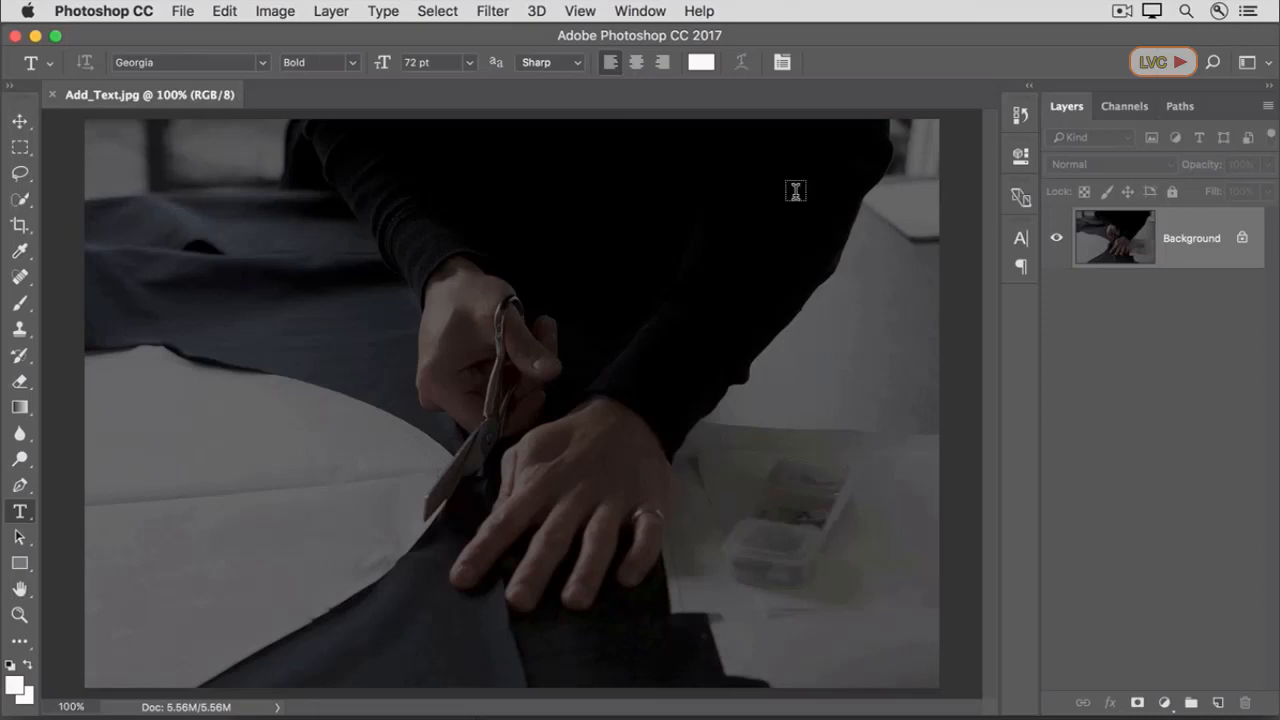
# - Add the text LANEKA'S over the hands in the photo and move it slightly down and to the right
pyautogui.click(421, 311)
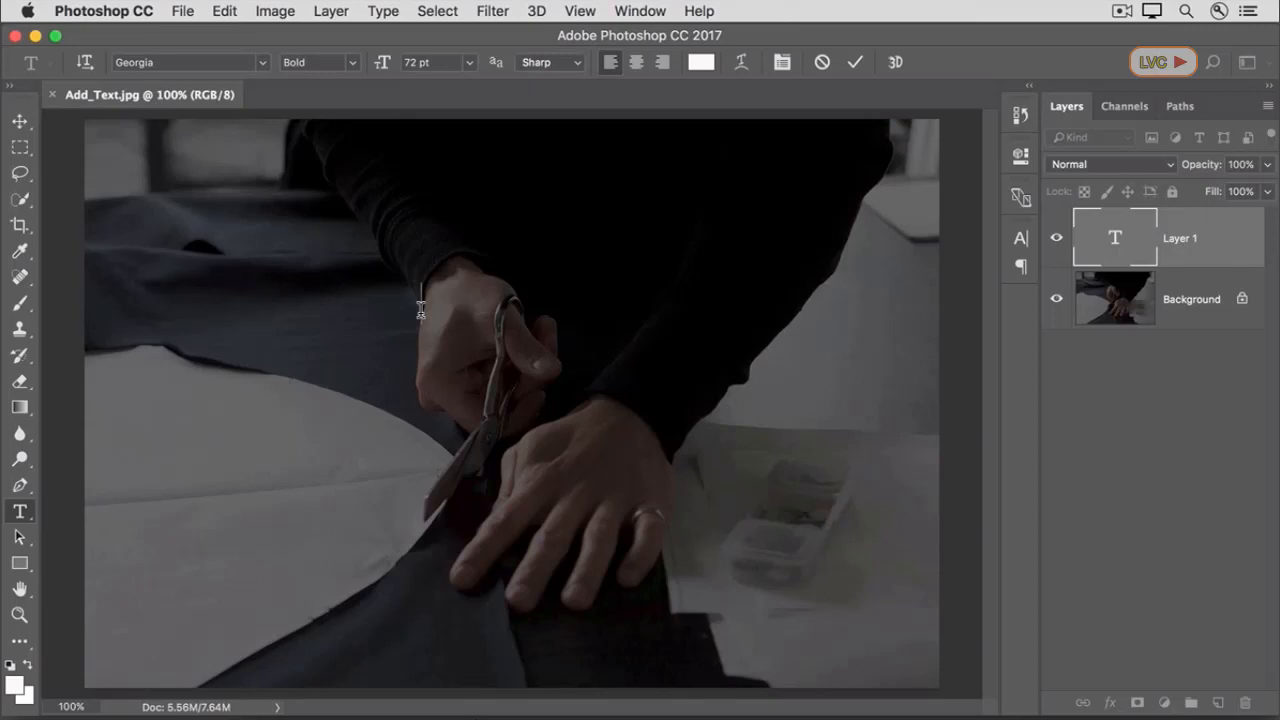
pyautogui.write('LANE')
pyautogui.write("KA'S")
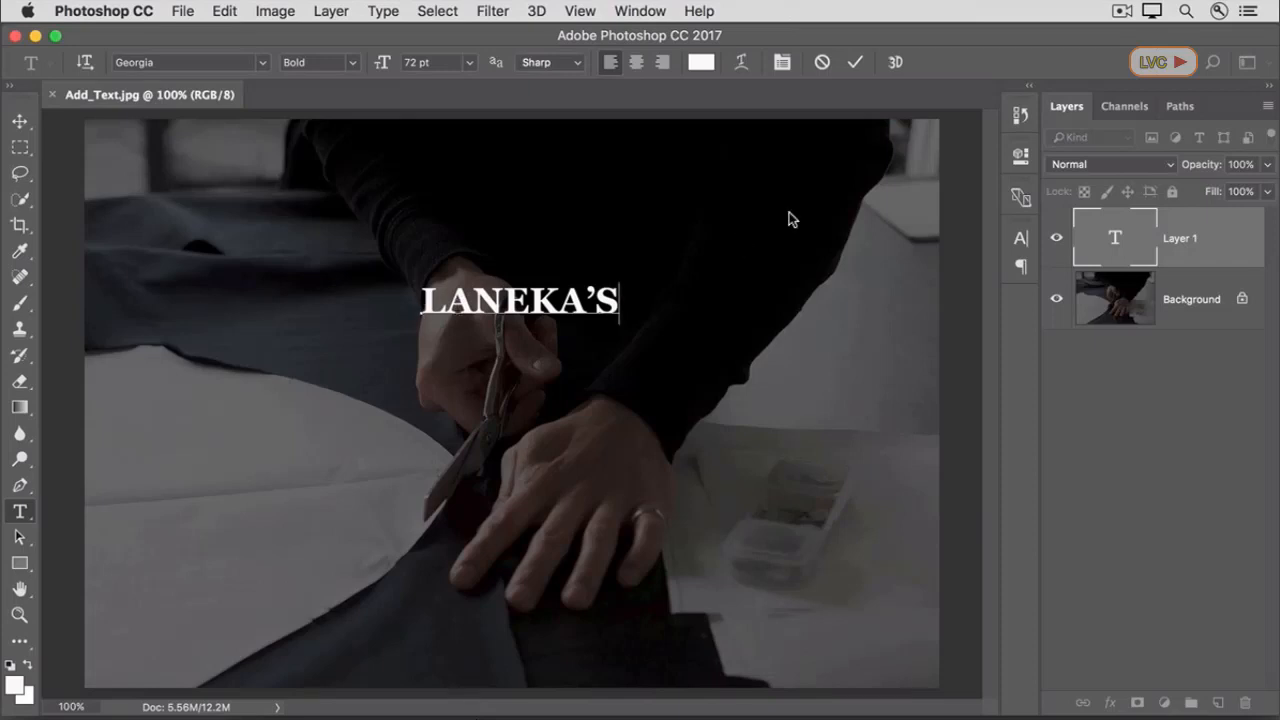
pyautogui.click(854, 64)
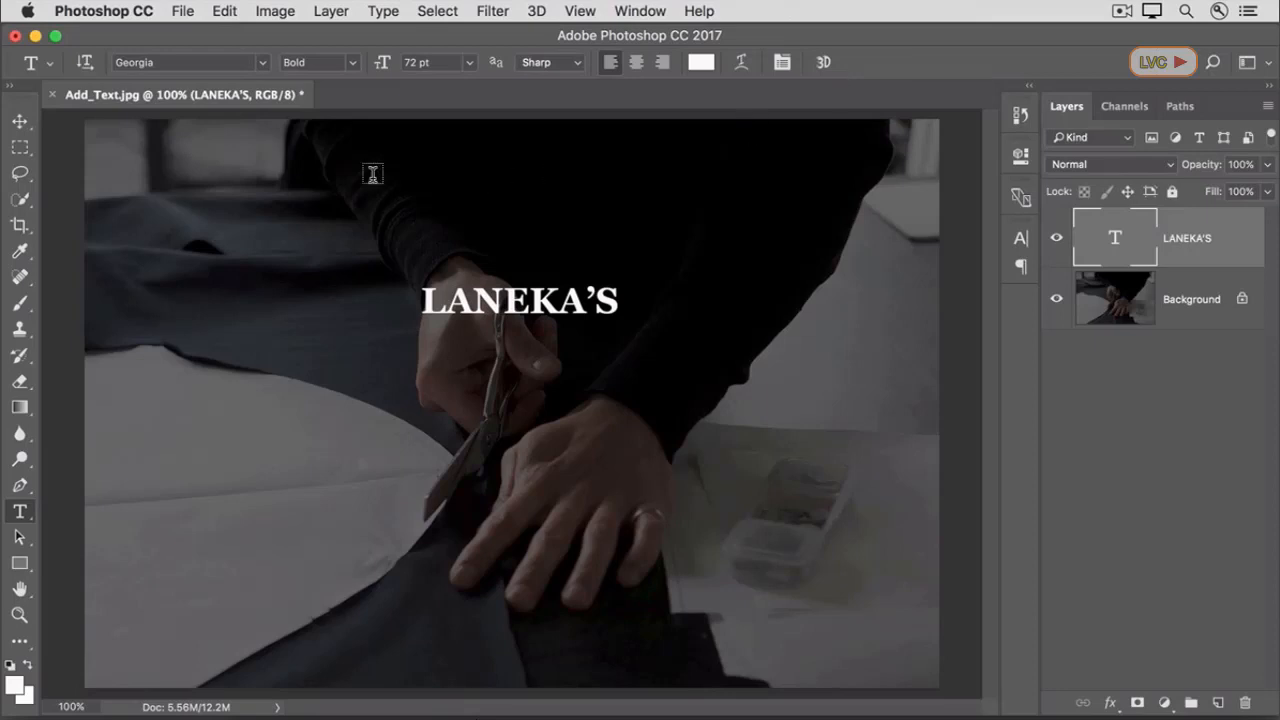
pyautogui.click(21, 122)
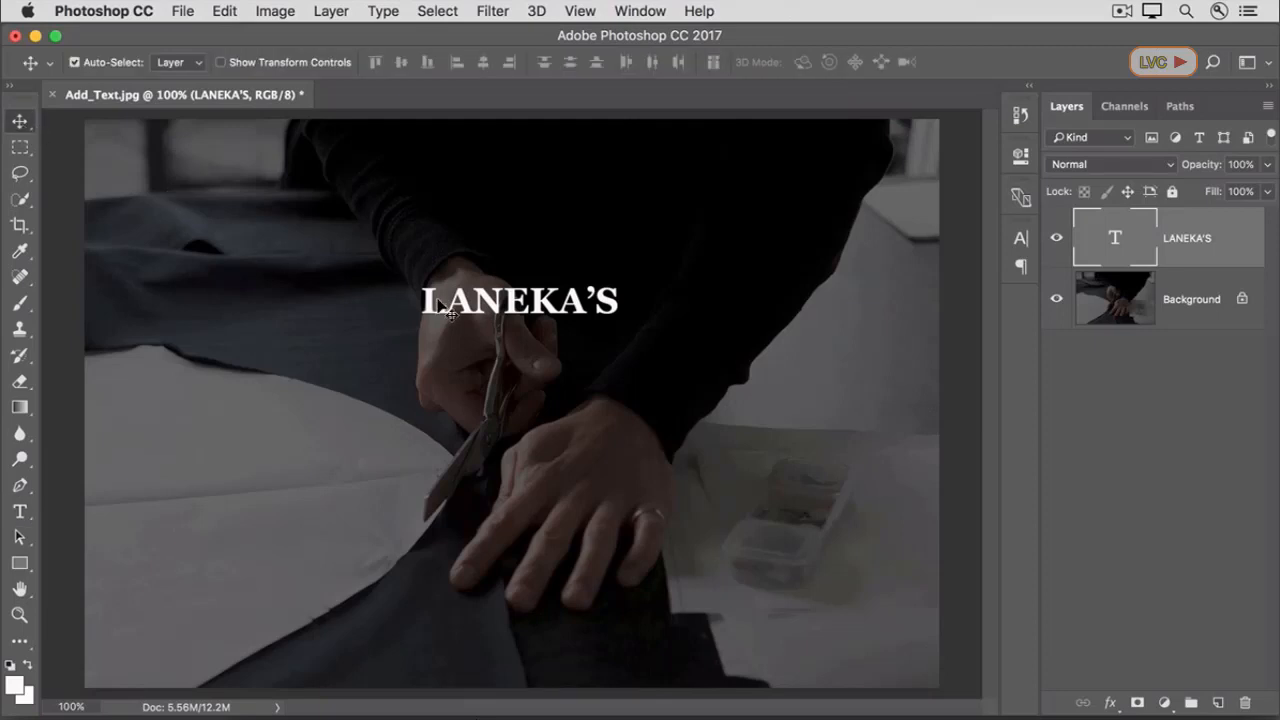
pyautogui.moveTo(448, 311); pyautogui.dragTo(472, 350)
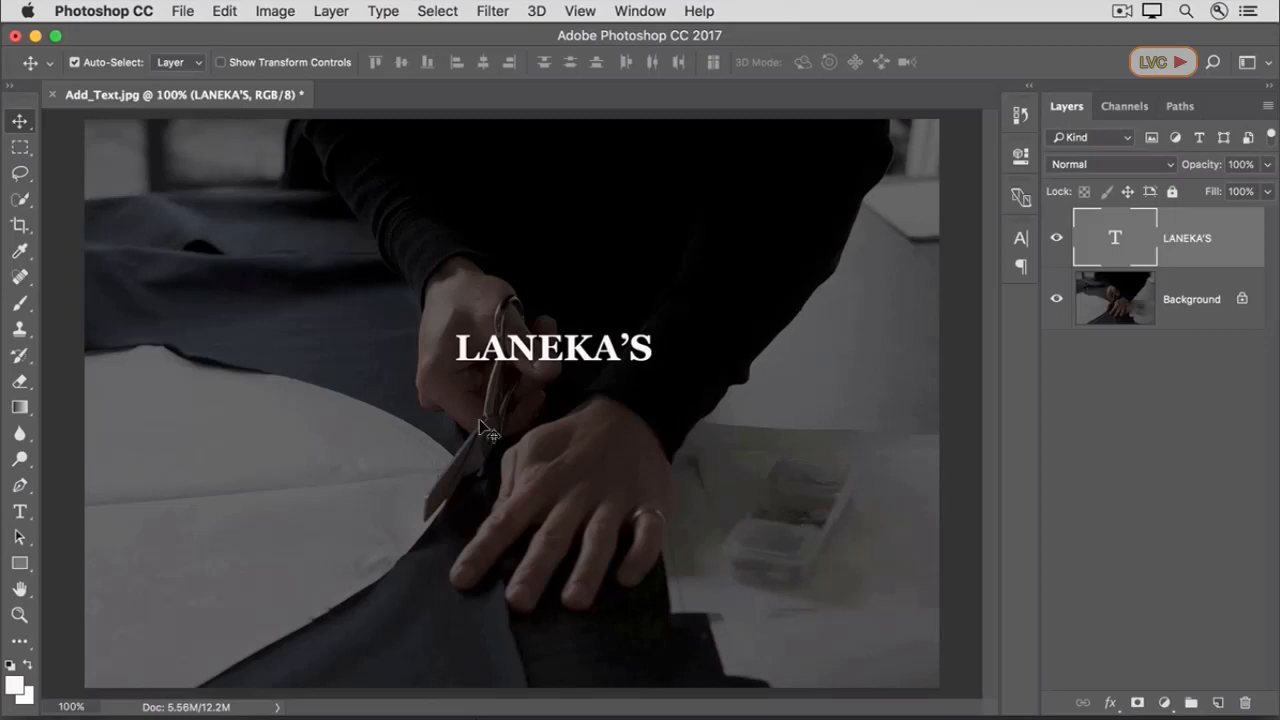
# - Start a second text layer just below LANEKA'S with the font Arial Regular at 36 pt
pyautogui.click(15, 513)
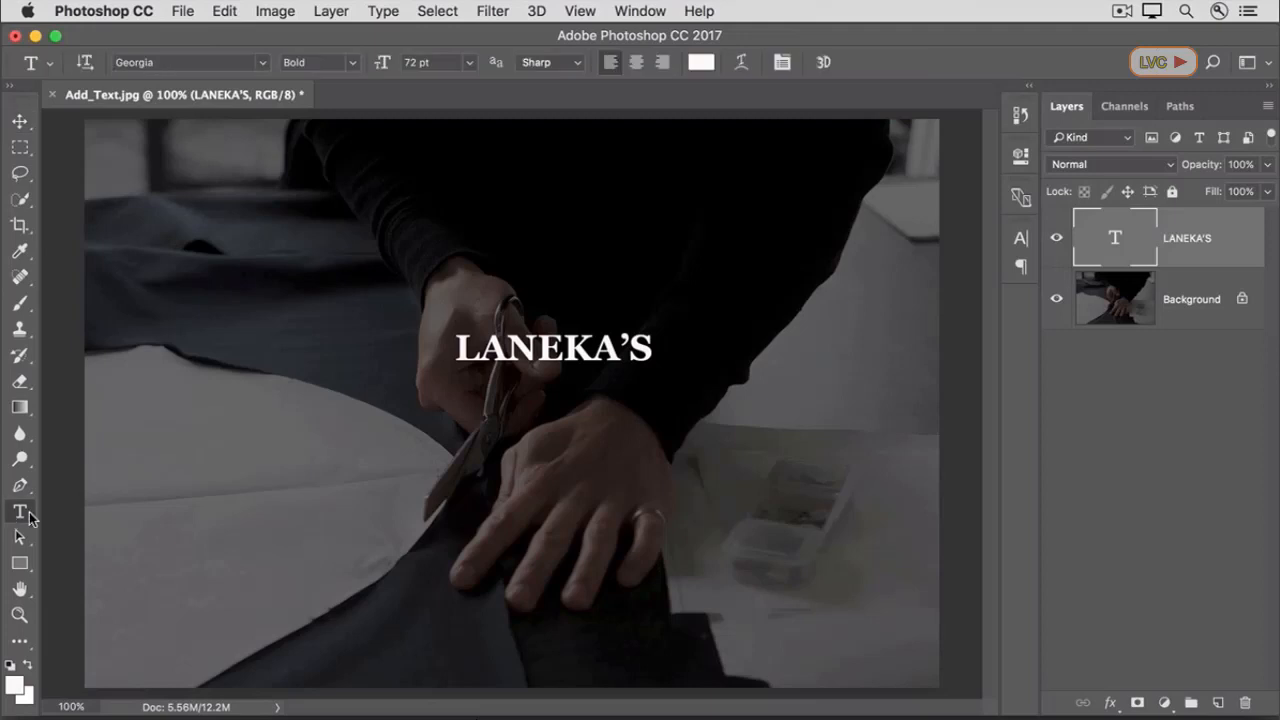
pyautogui.click(470, 399)
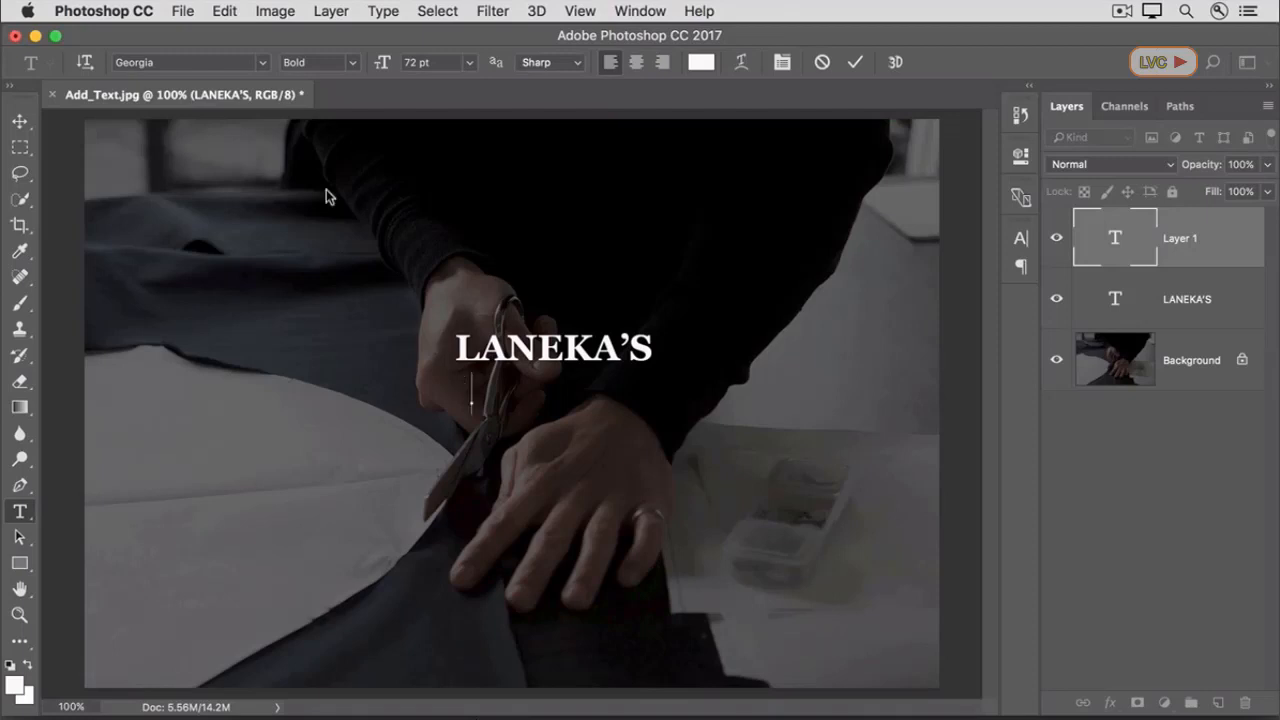
pyautogui.click(186, 60)
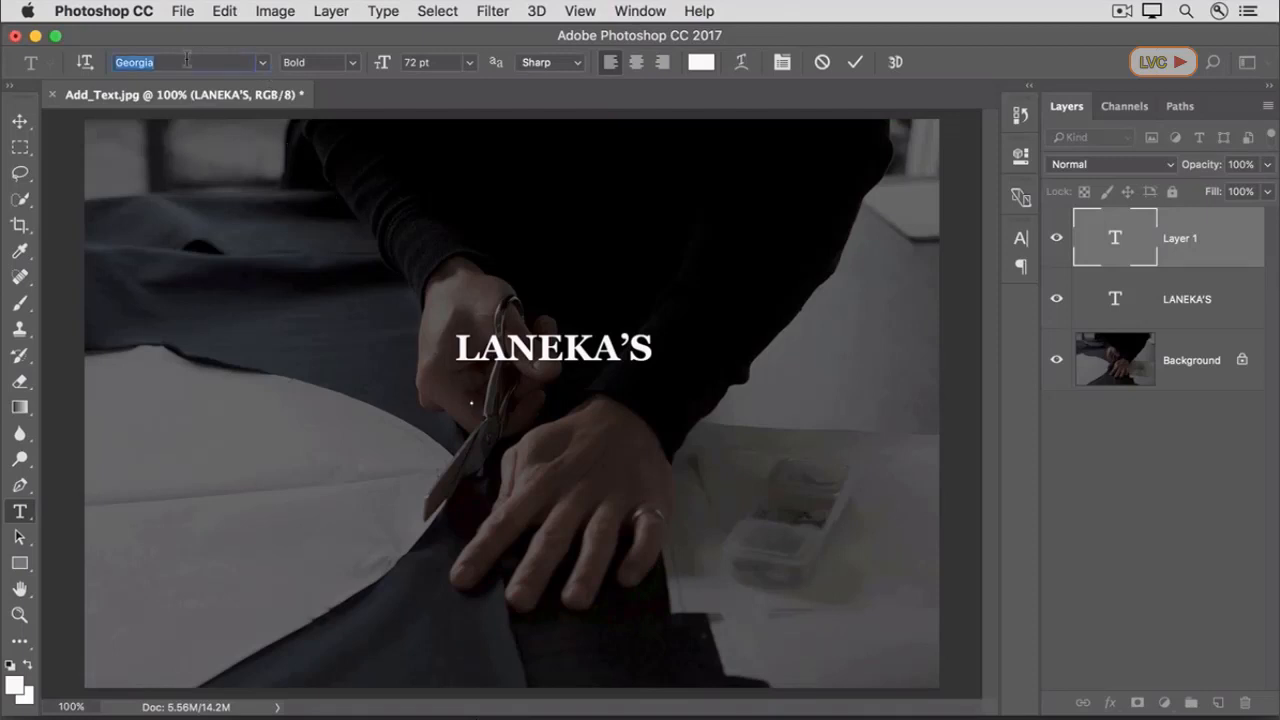
pyautogui.write('Arial')
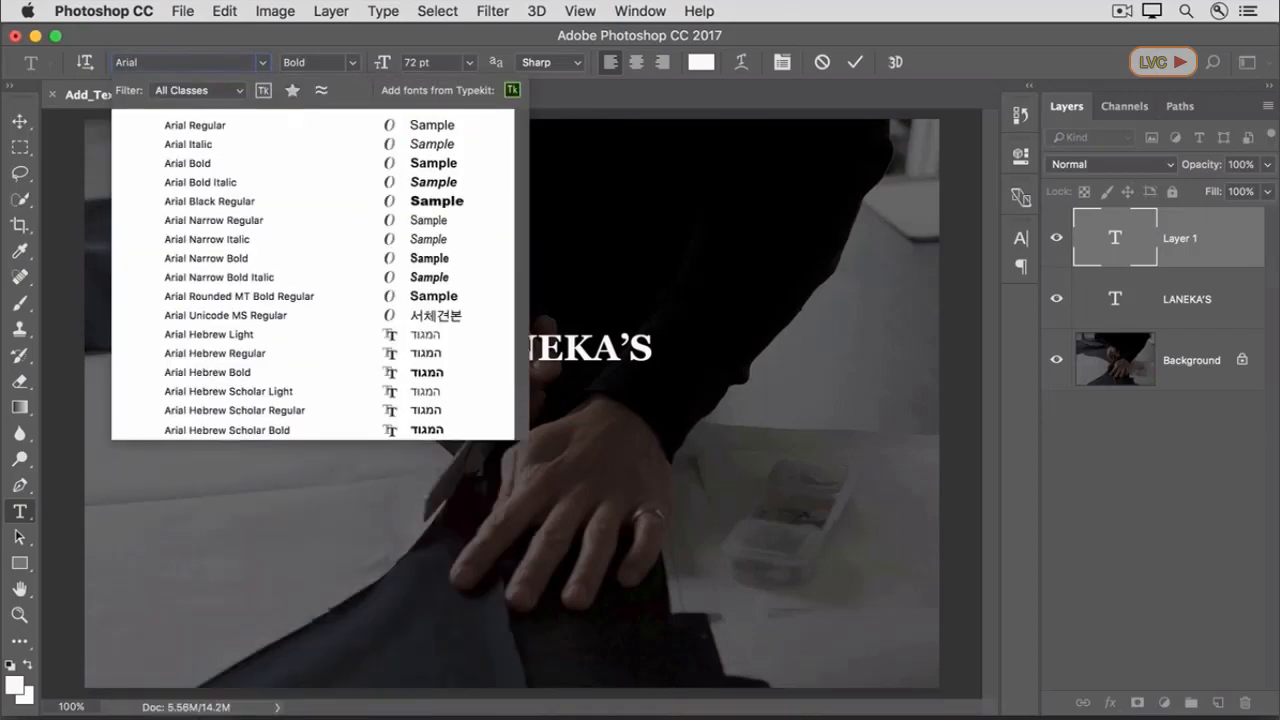
pyautogui.click(218, 124)
pyautogui.click(469, 63)
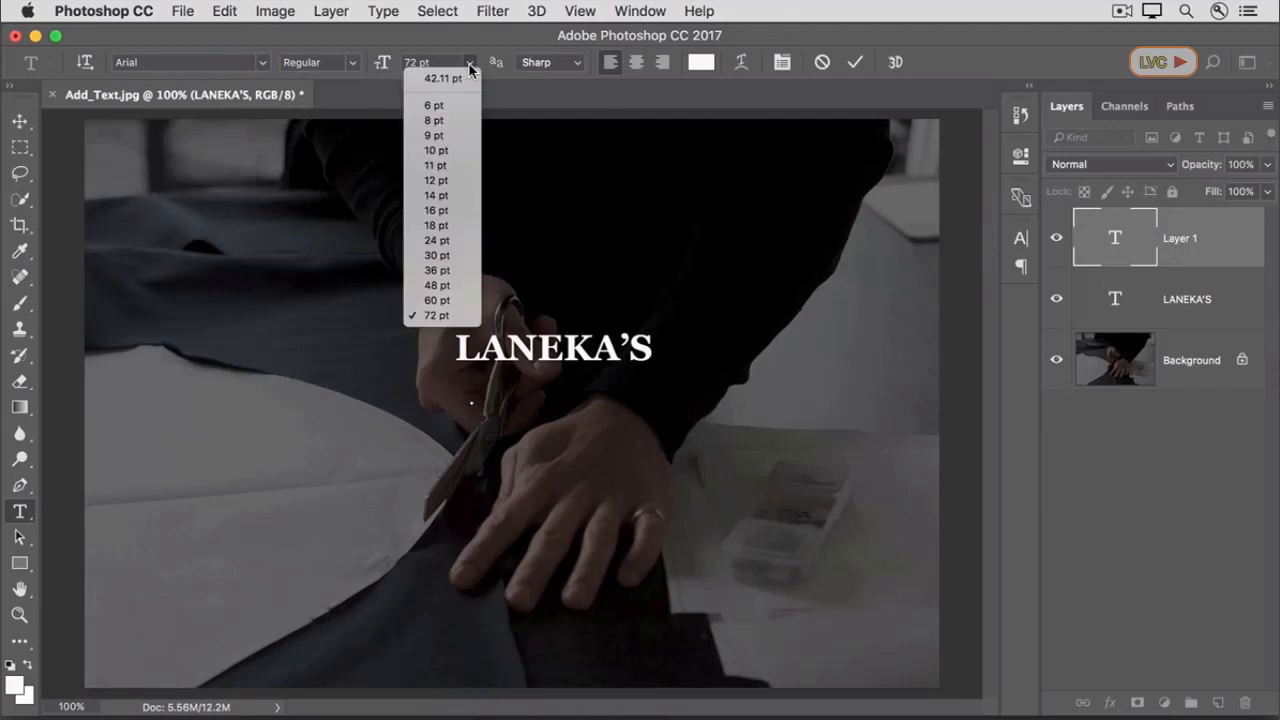
pyautogui.click(455, 272)
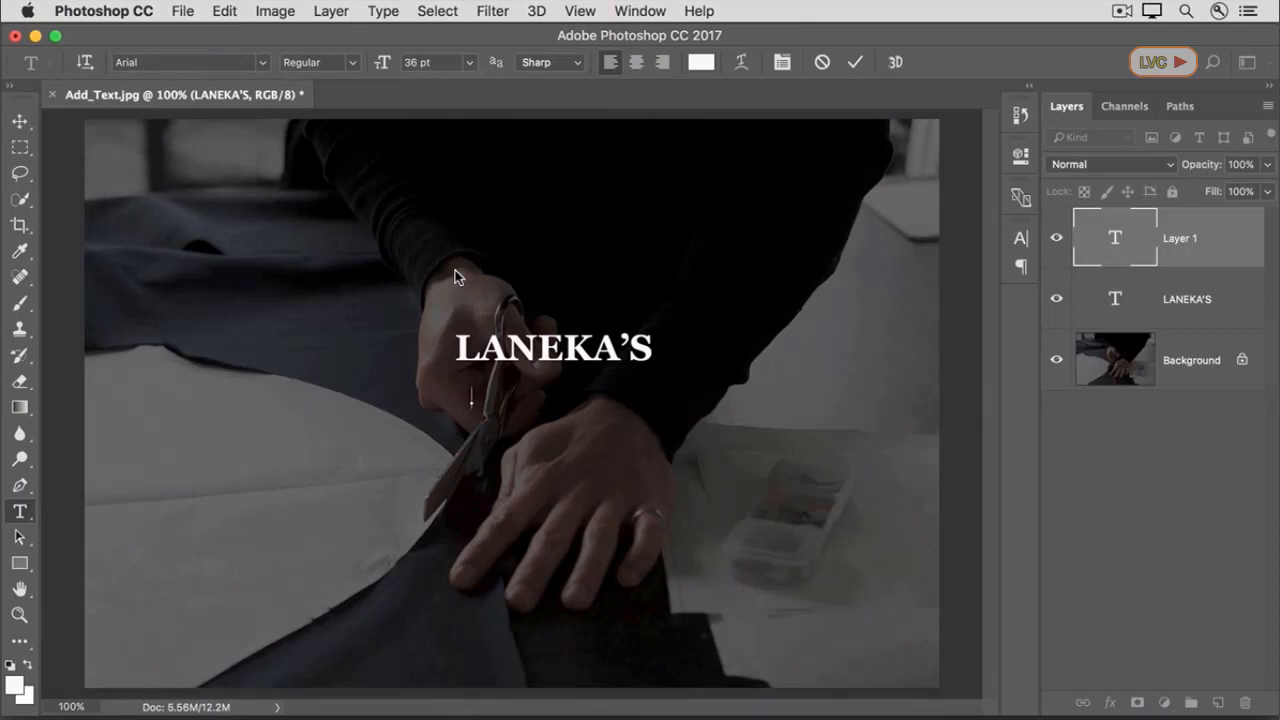
# - Enter CUSTOM CLOTHING and SINCE 1964 on two lines in the new text layer and commit it
pyautogui.write('CUSTOM ')
pyautogui.write('CLO')
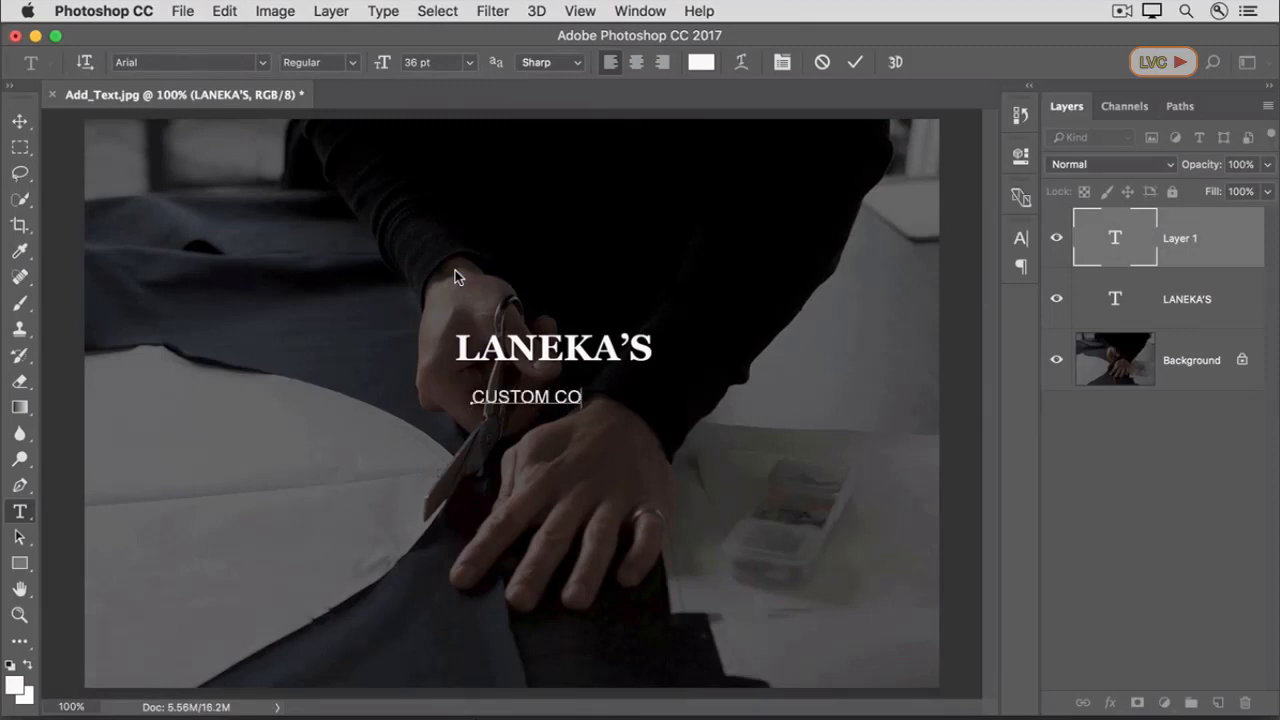
pyautogui.press('BackSpace')
pyautogui.write('LOTHING')
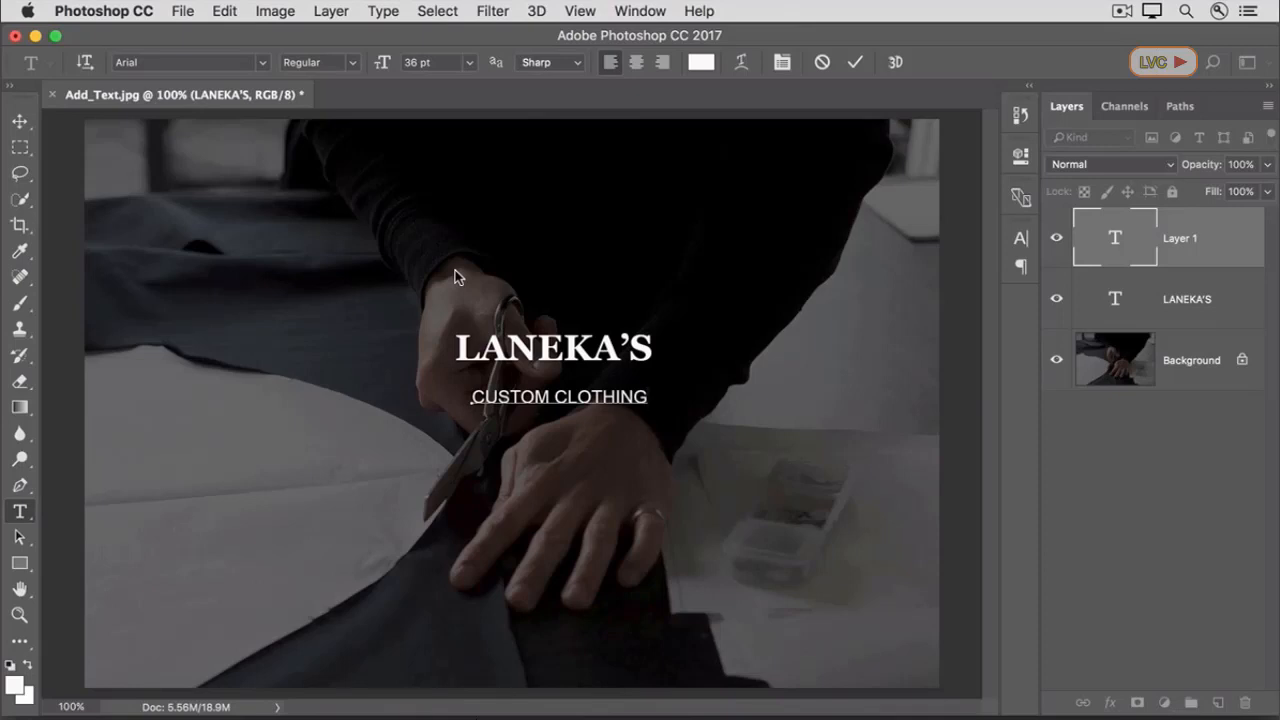
pyautogui.press('Return')
pyautogui.write('SINCE 1964')
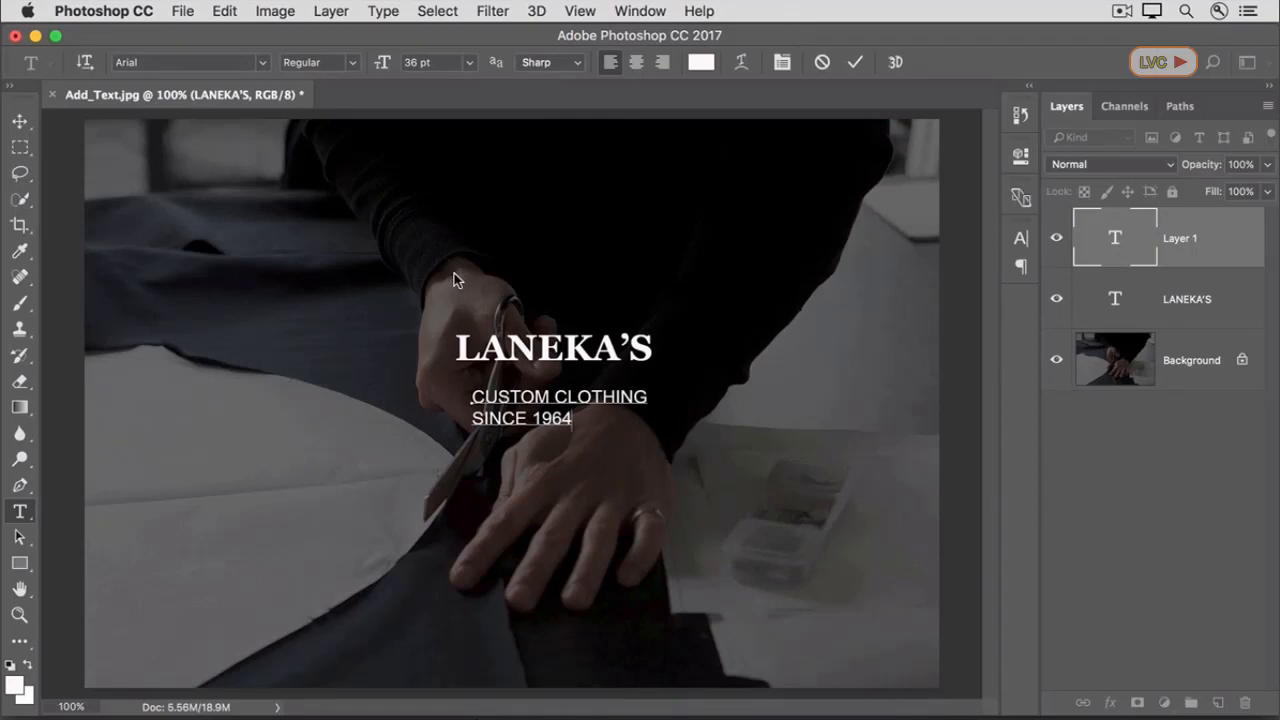
pyautogui.click(857, 62)
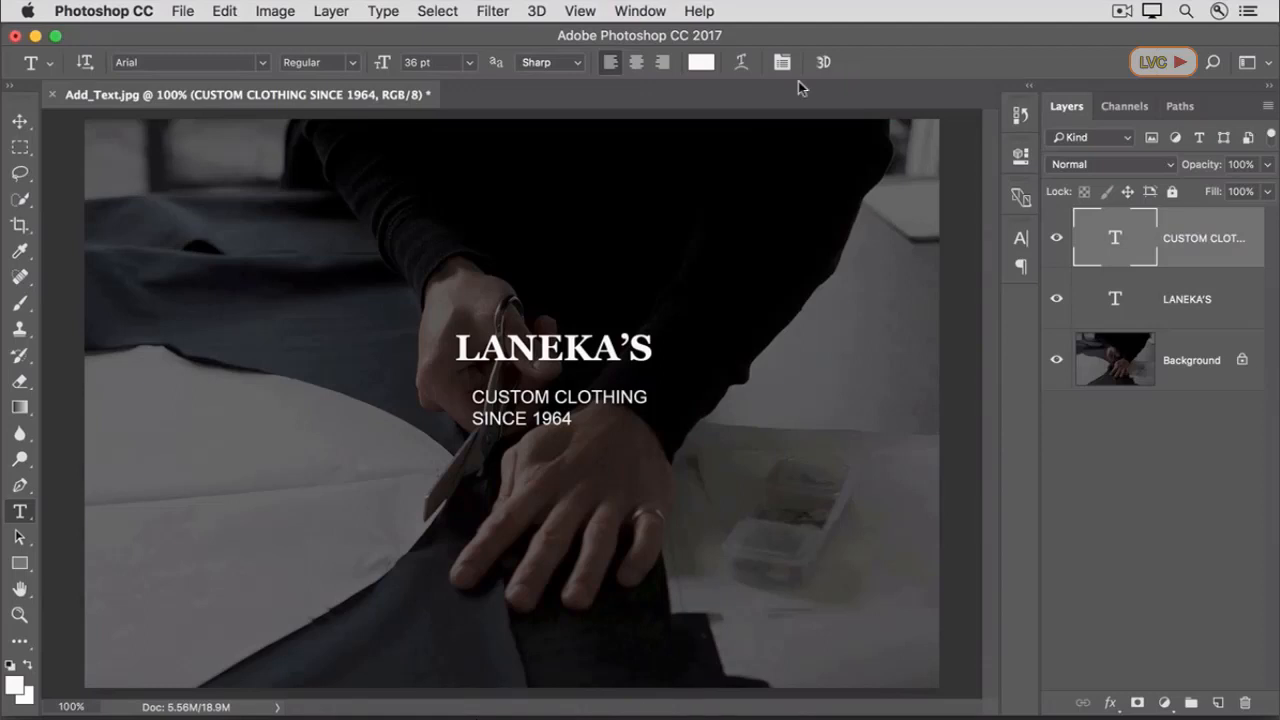
# - Center-align the CUSTOM CLOTHING SINCE 1964 text and move it right, beneath LANEKA'S
pyautogui.click(640, 68)
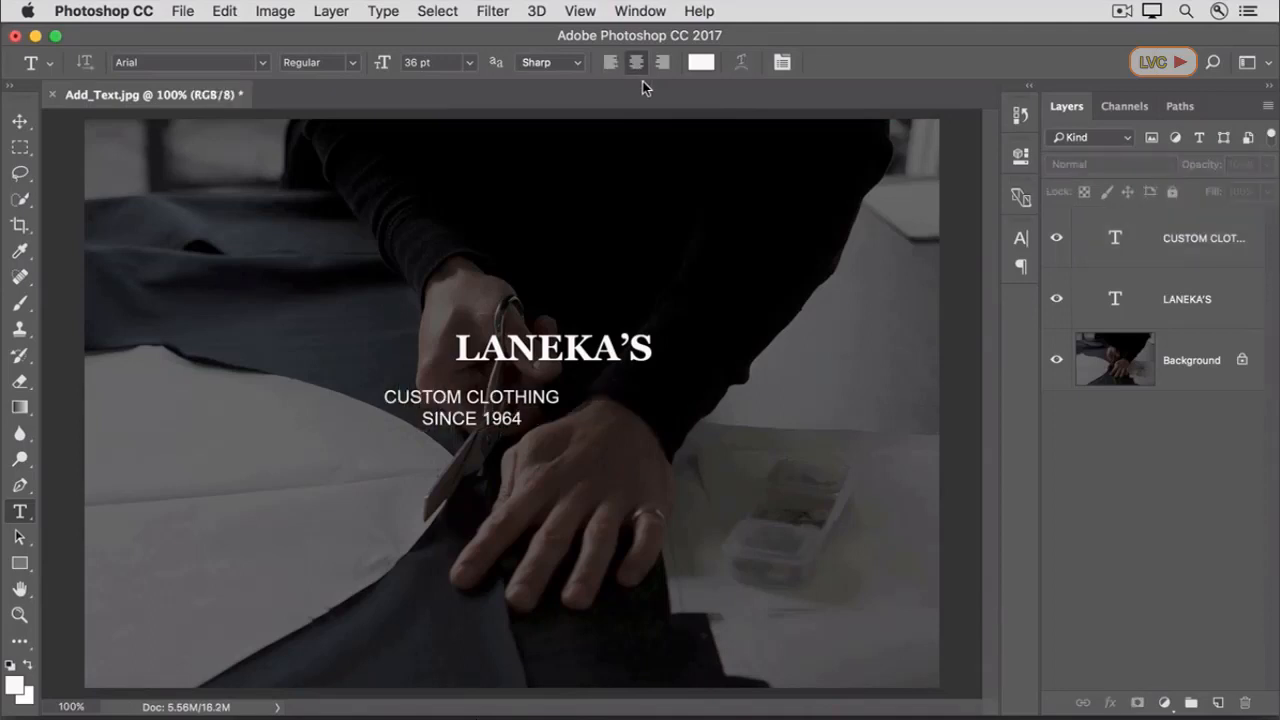
pyautogui.click(19, 121)
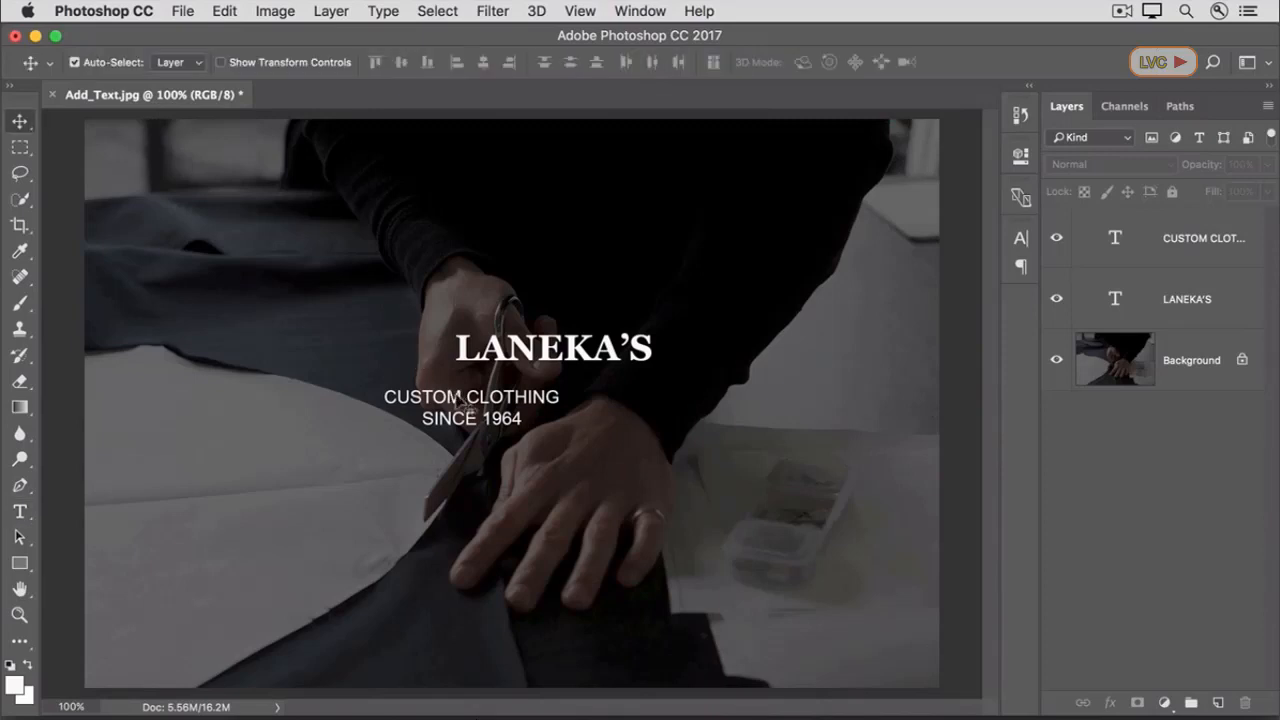
pyautogui.moveTo(463, 397); pyautogui.dragTo(535, 402)
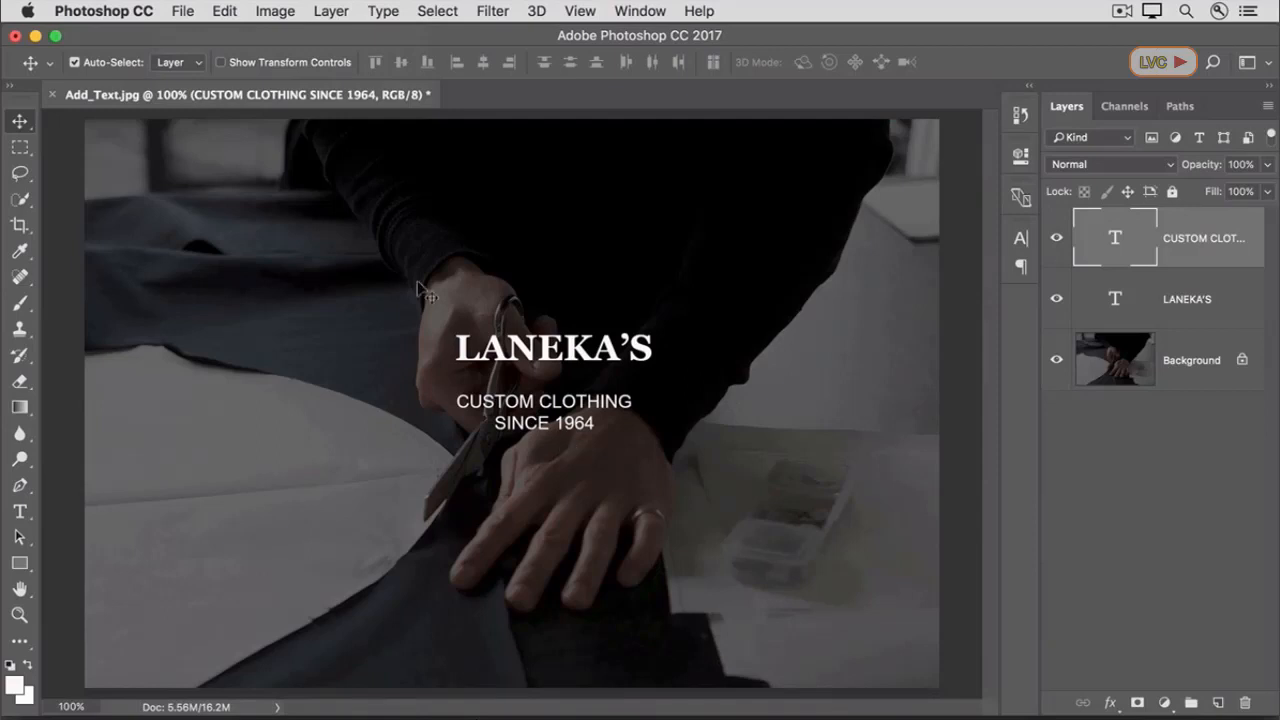
# - Open the Save As dialog for the image with its text layers
pyautogui.click(183, 12)
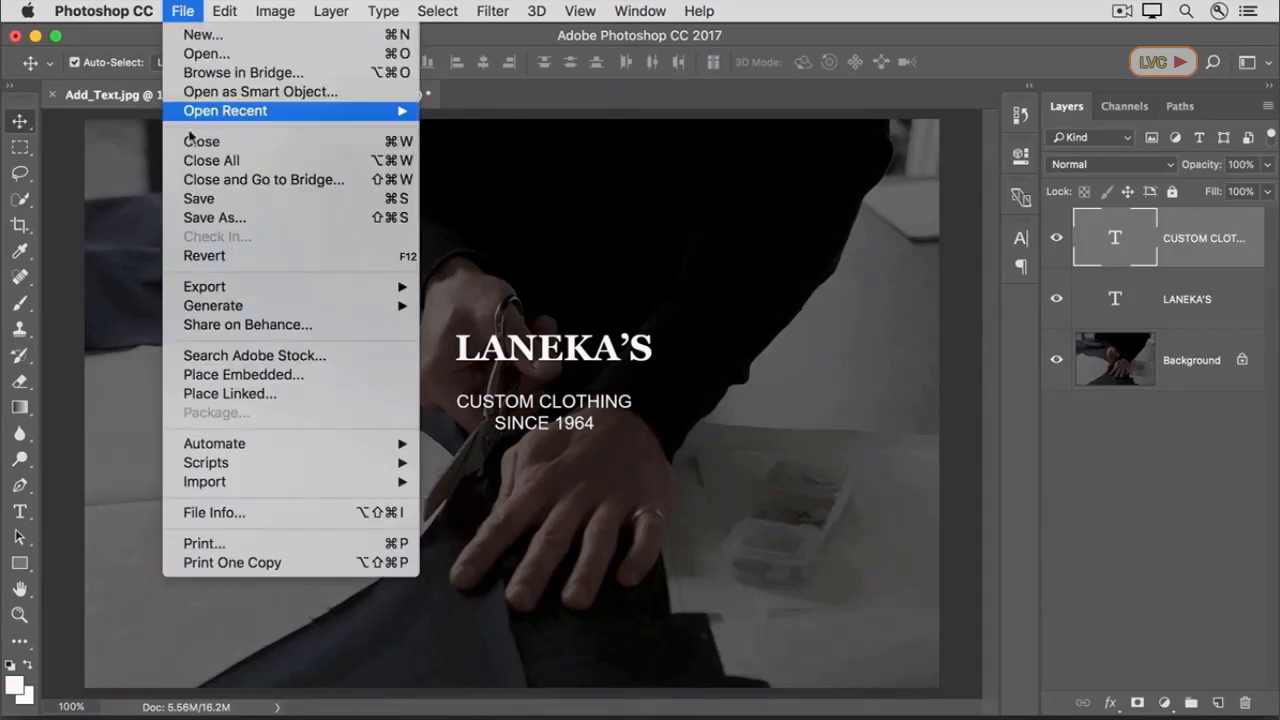
pyautogui.click(207, 219)
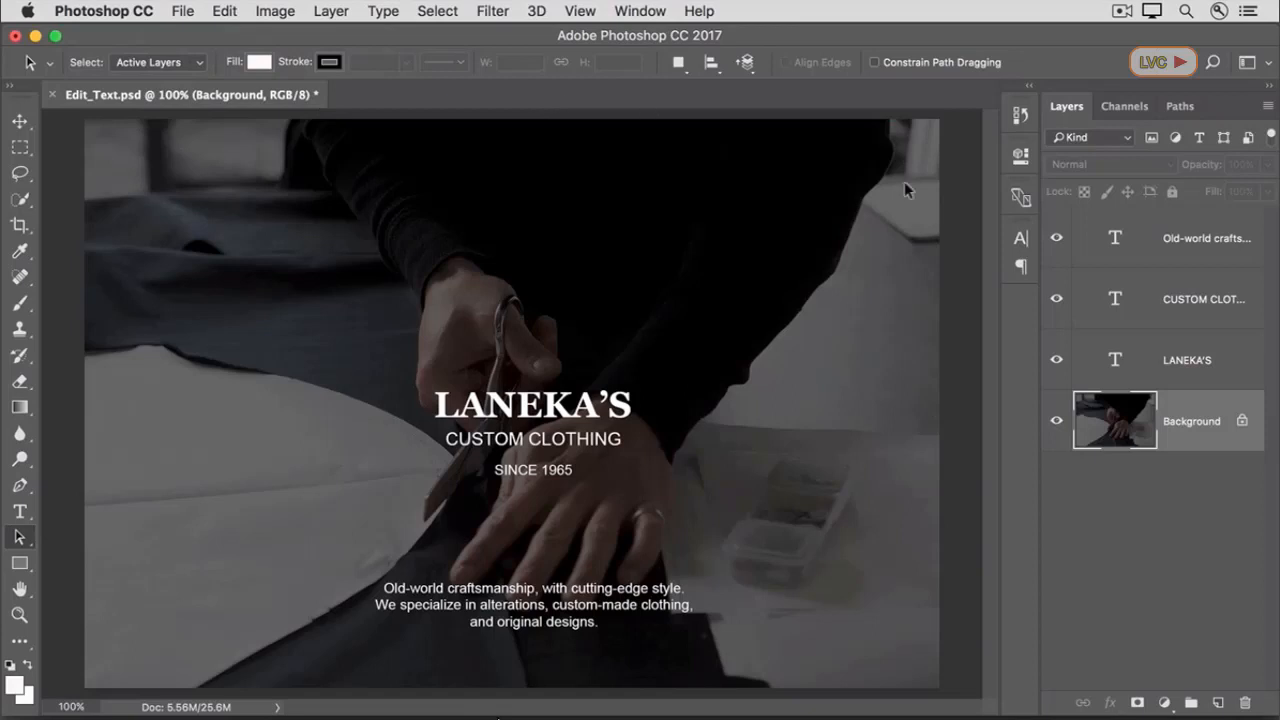
# - Set the font size of the whole LANEKA'S text layer in Edit_Text.psd to 60 pt
pyautogui.click(1185, 378)
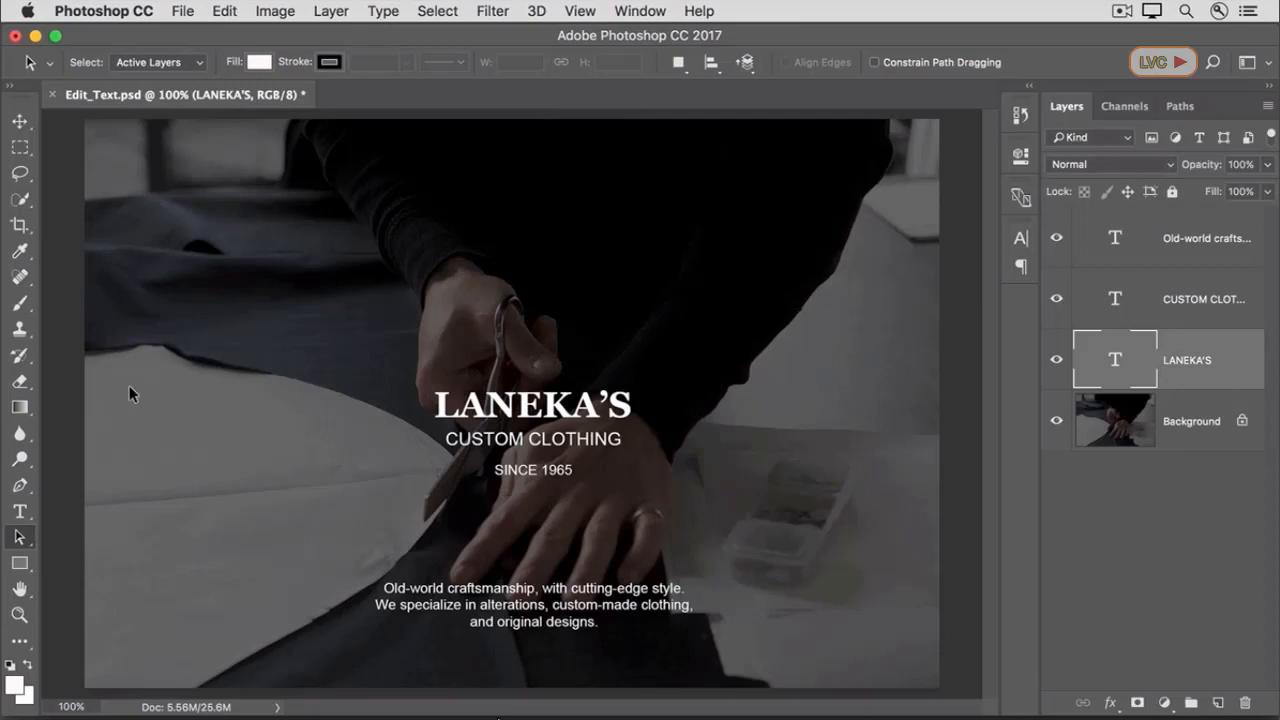
pyautogui.click(21, 513)
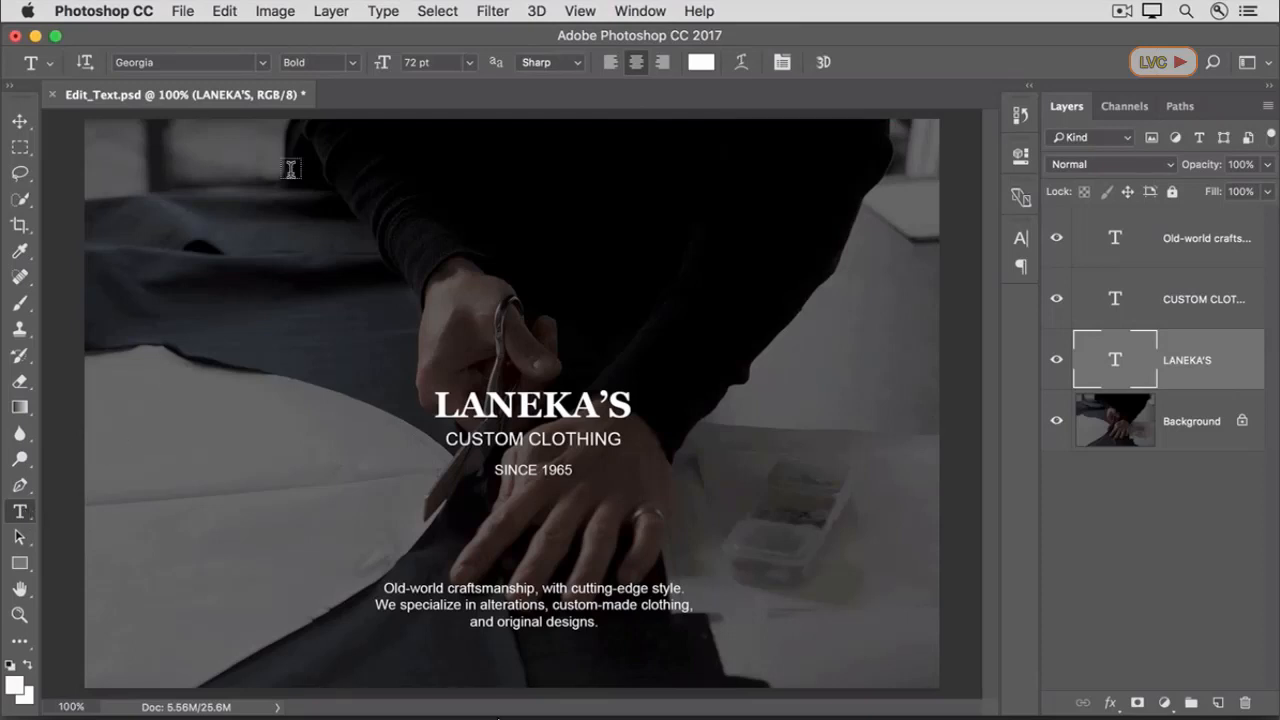
pyautogui.doubleClick(416, 62)
pyautogui.write('60')
pyautogui.press('Return')
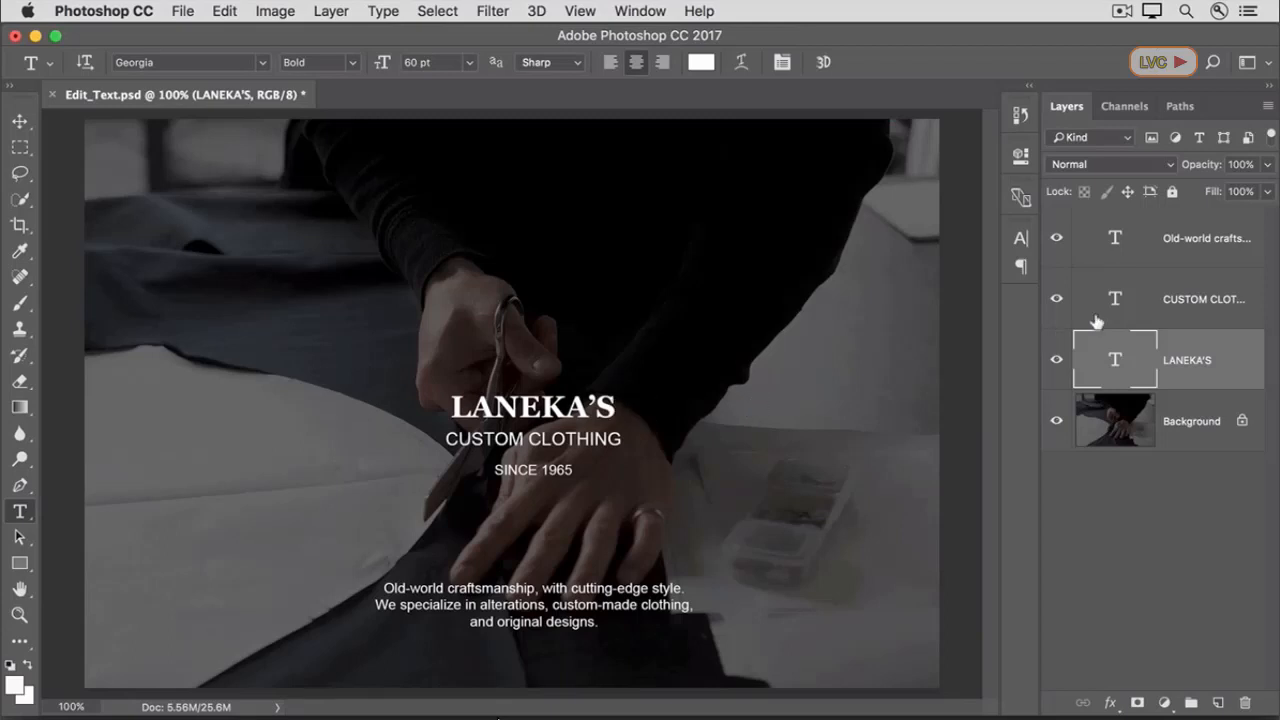
# - Recolor the whole CUSTOM CLOTHING SINCE 1965 text layer to the web-safe gray 999999
pyautogui.click(1153, 312)
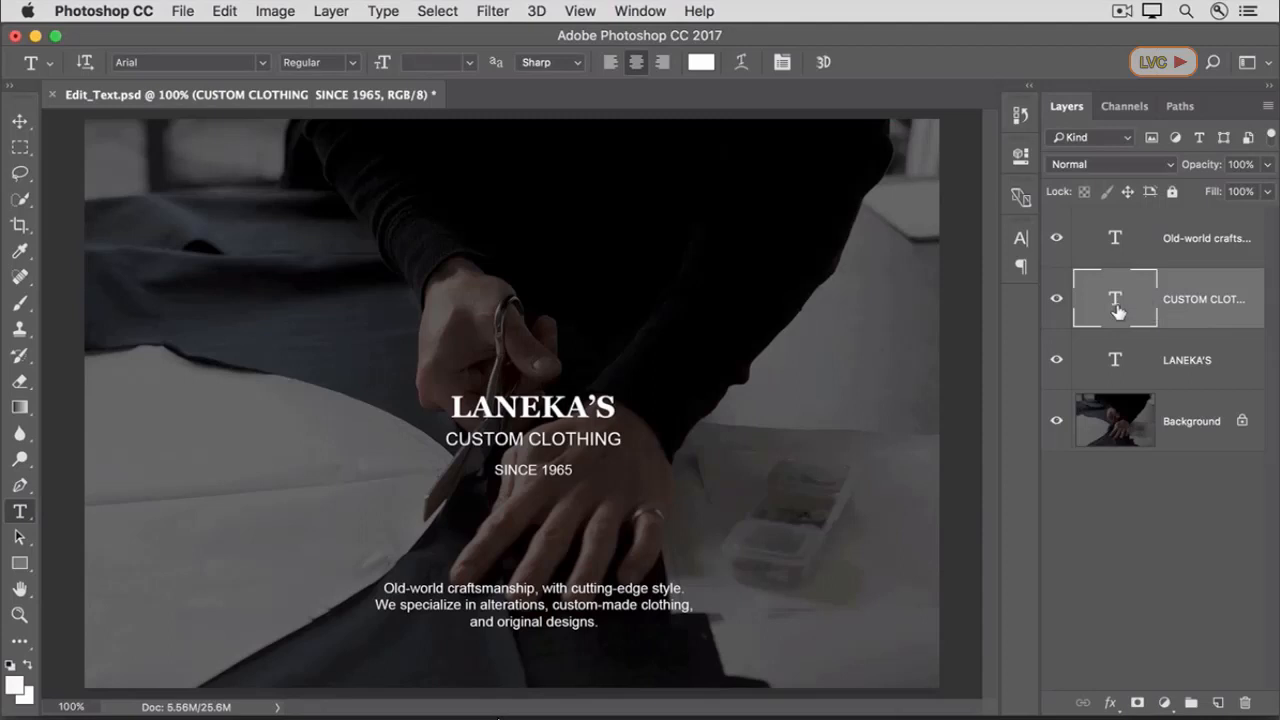
pyautogui.click(701, 63)
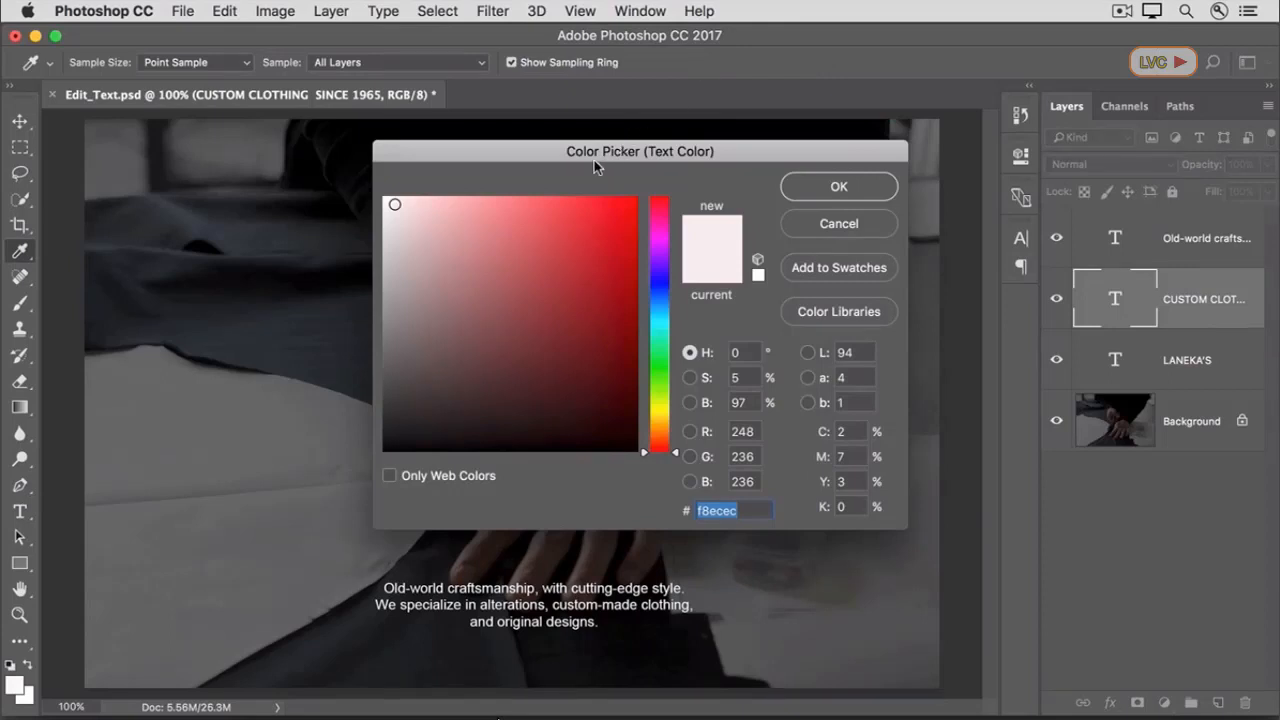
pyautogui.moveTo(556, 148); pyautogui.dragTo(911, 14)
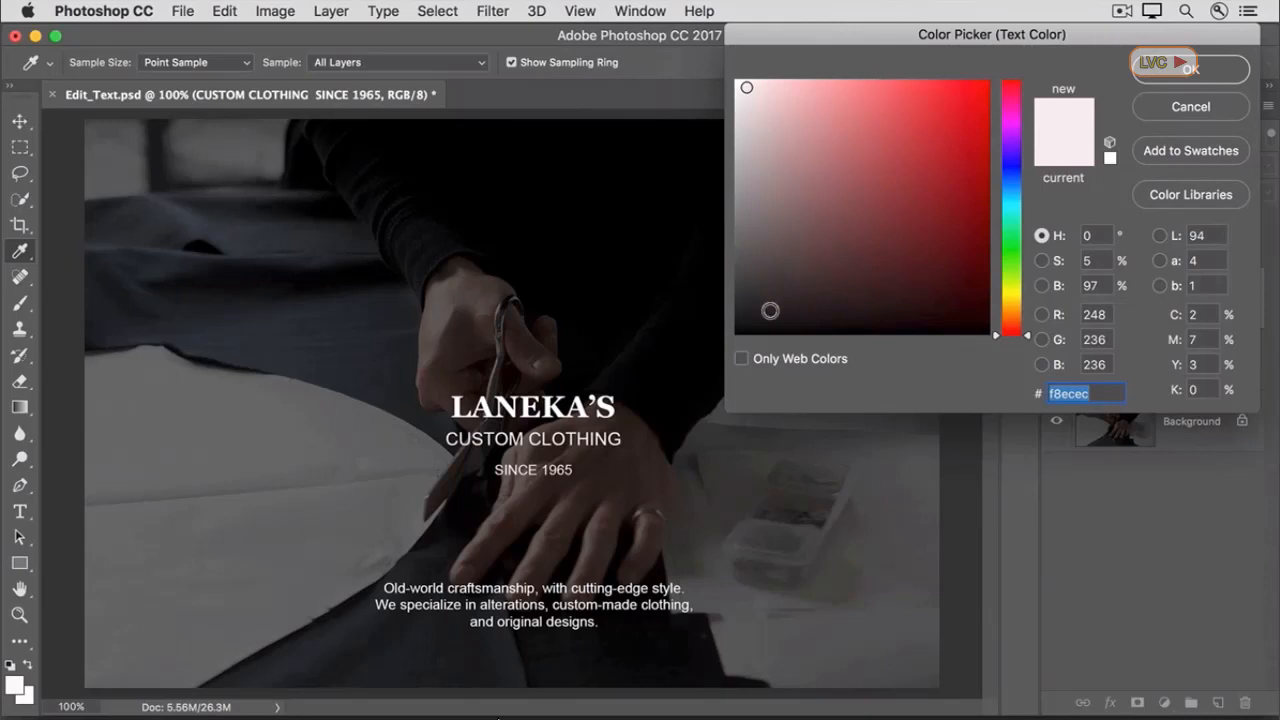
pyautogui.click(741, 359)
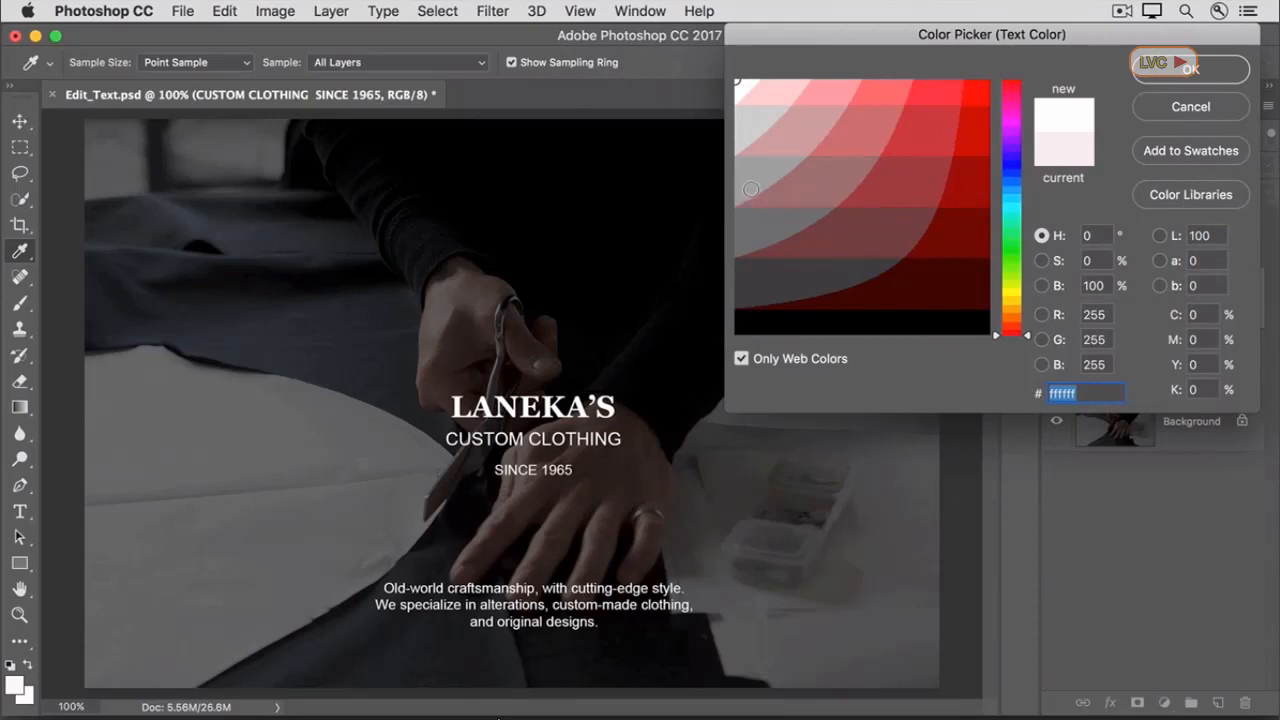
pyautogui.click(751, 175)
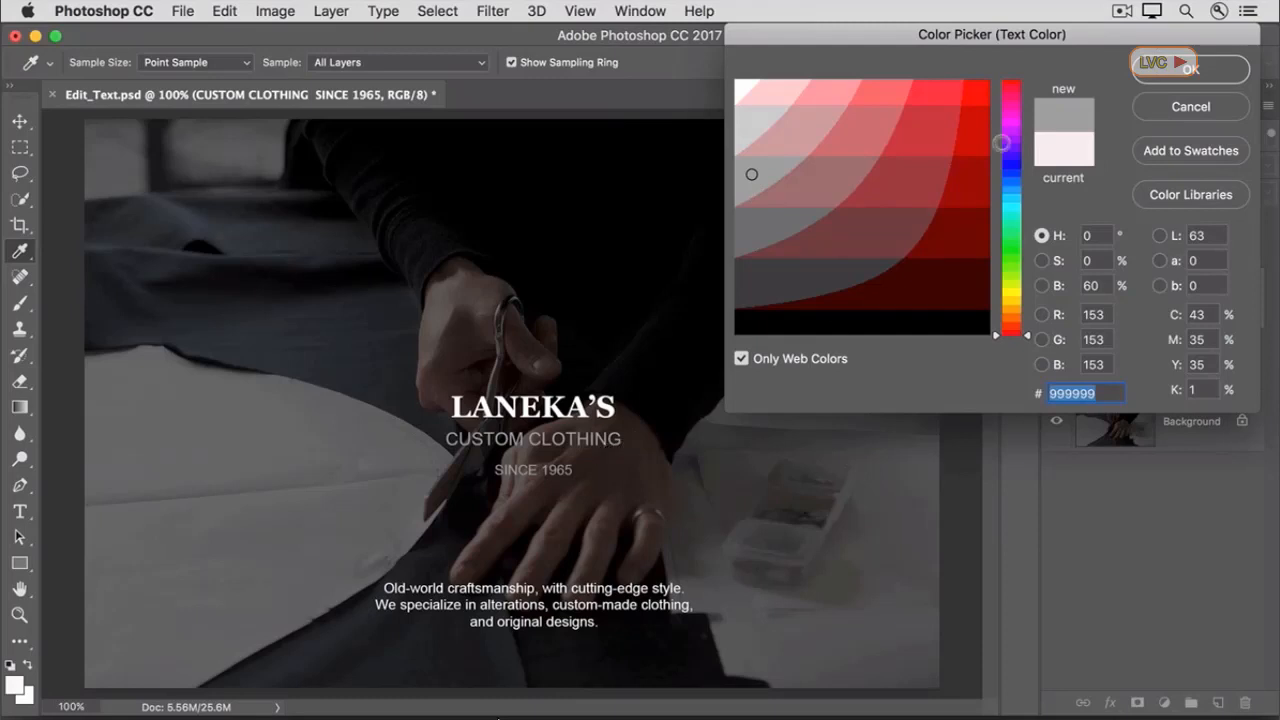
pyautogui.click(1192, 70)
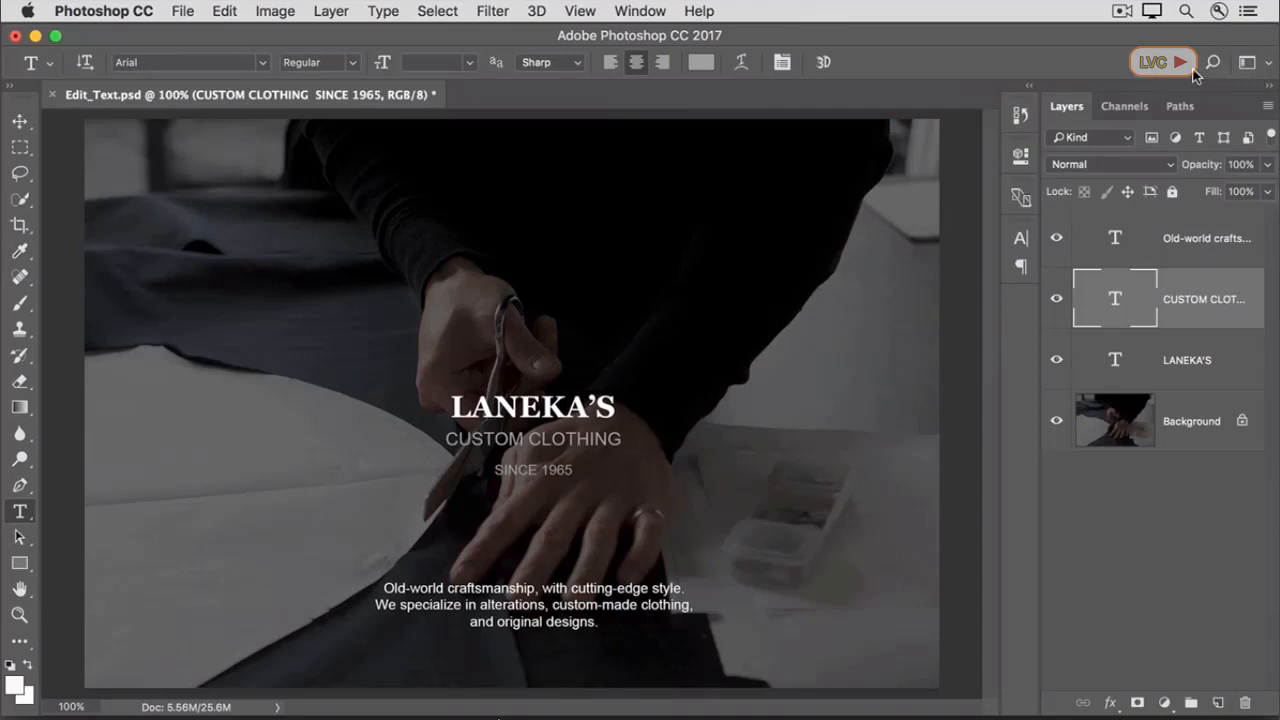
# - Replace the word CUSTOM with FINE in the gray text below LANEKA'S and commit the edit
pyautogui.click(1204, 437)
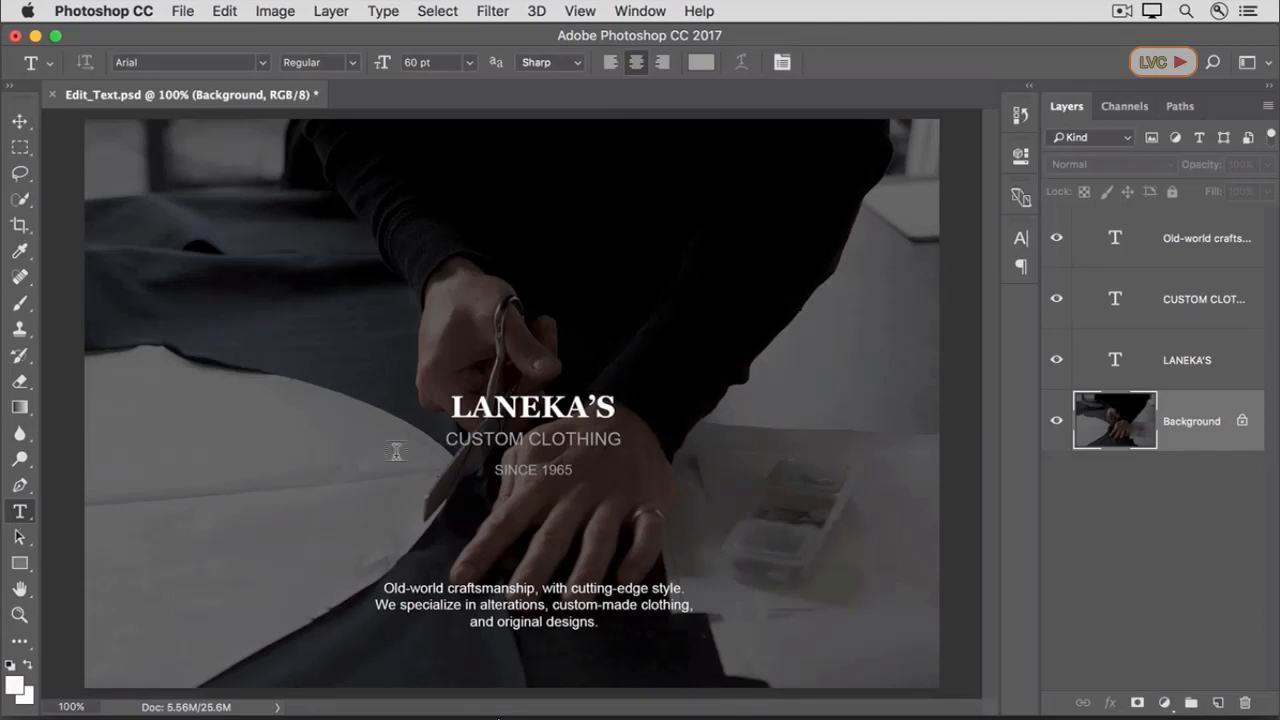
pyautogui.click(522, 440)
pyautogui.moveTo(522, 440); pyautogui.dragTo(447, 442)
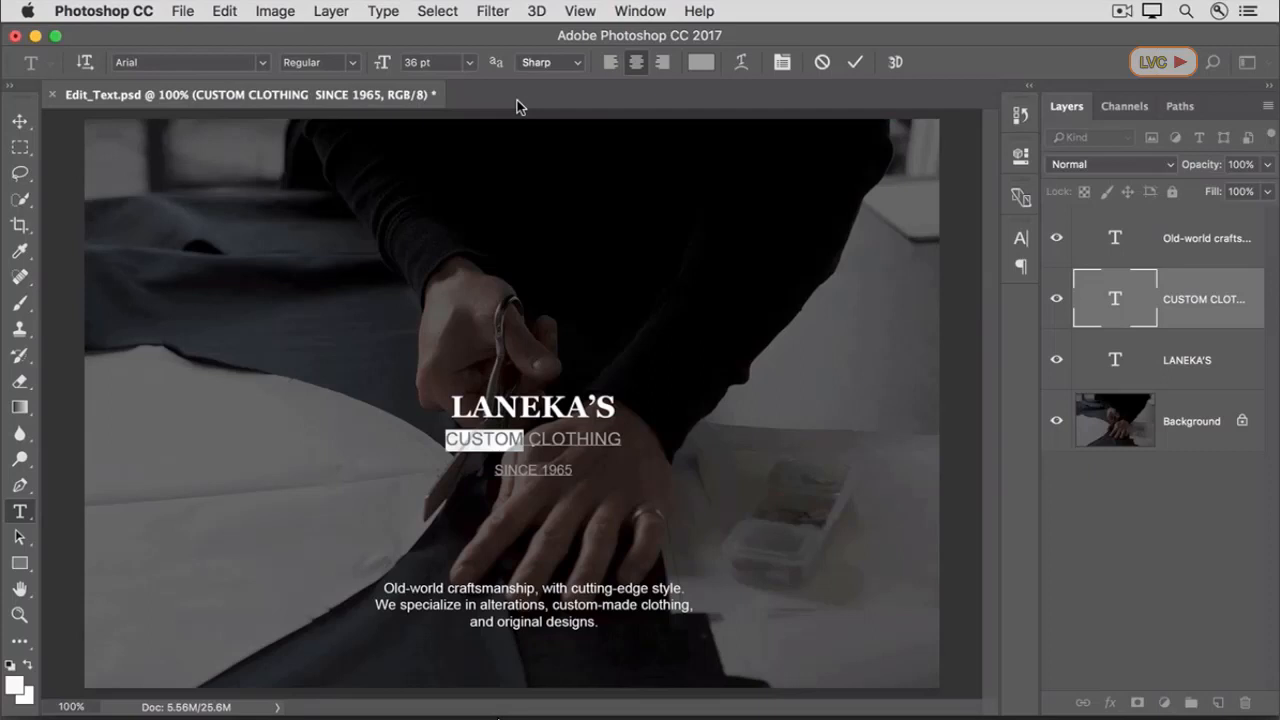
pyautogui.write('FINE')
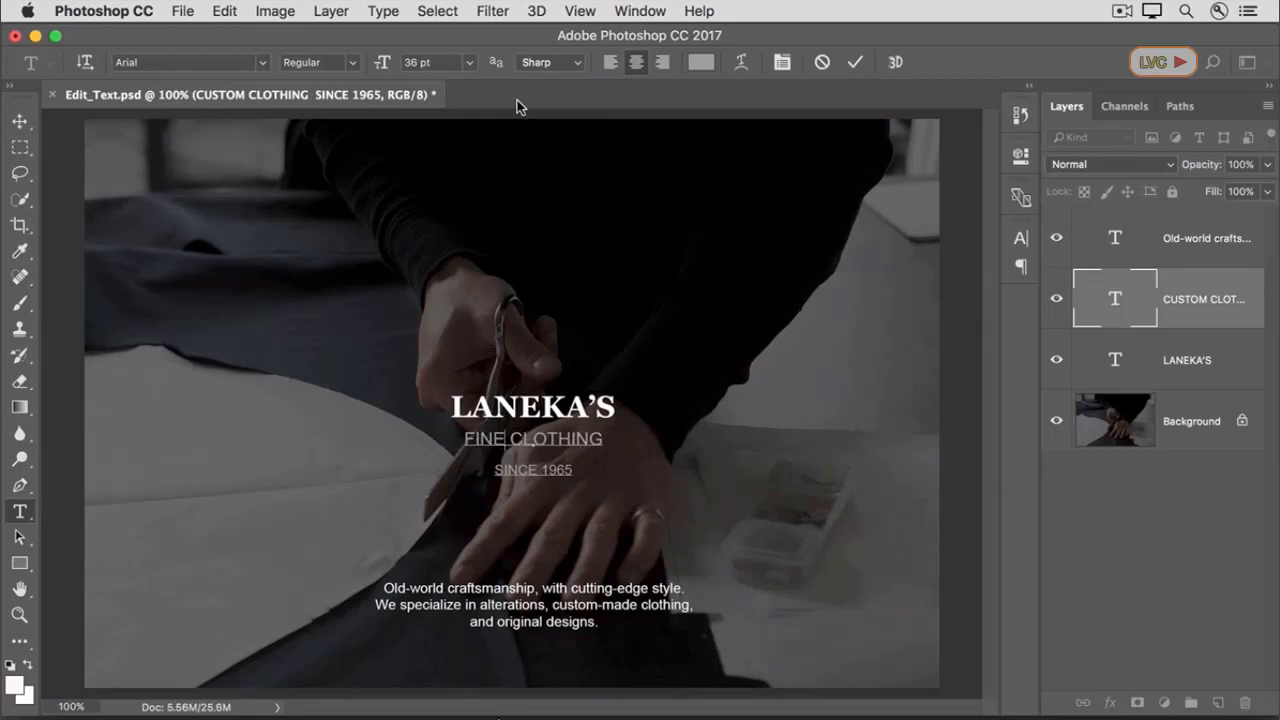
pyautogui.click(856, 64)
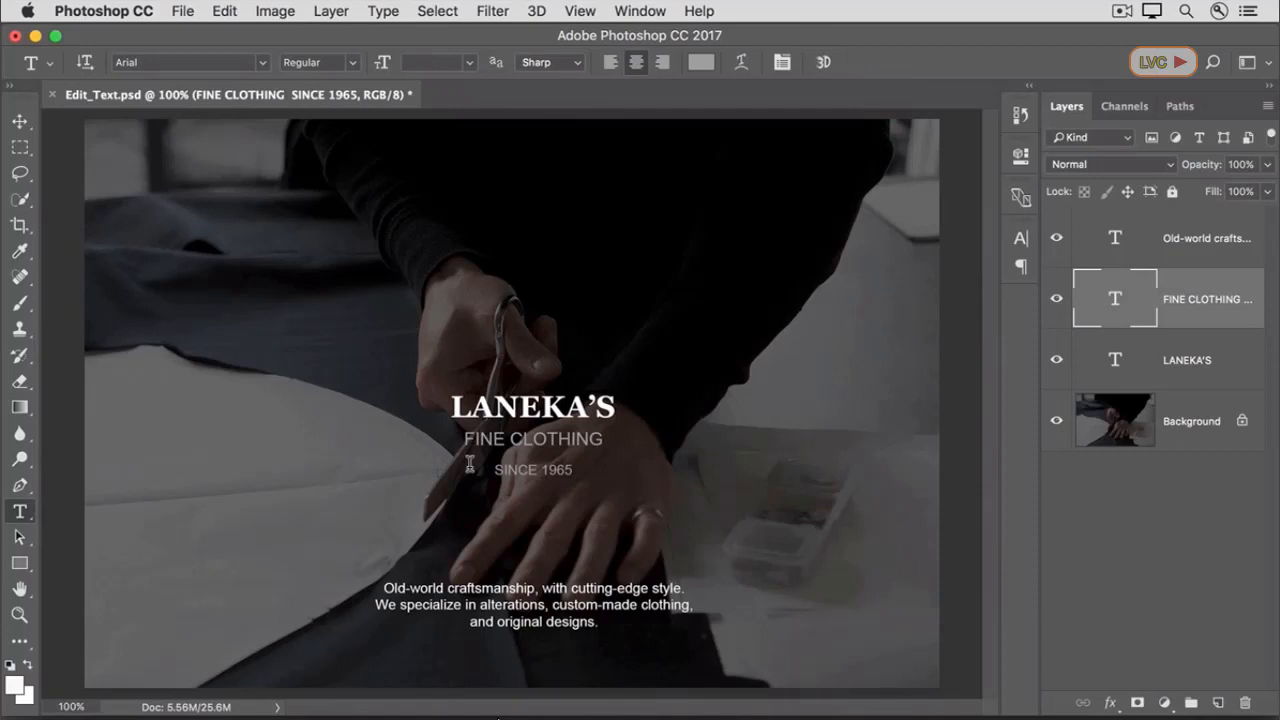
# - Try a new paragraph text box over the dark fabric at the photo's upper left, filled with Lorem Ipsum and enlarged, then discard it
pyautogui.click(504, 602)
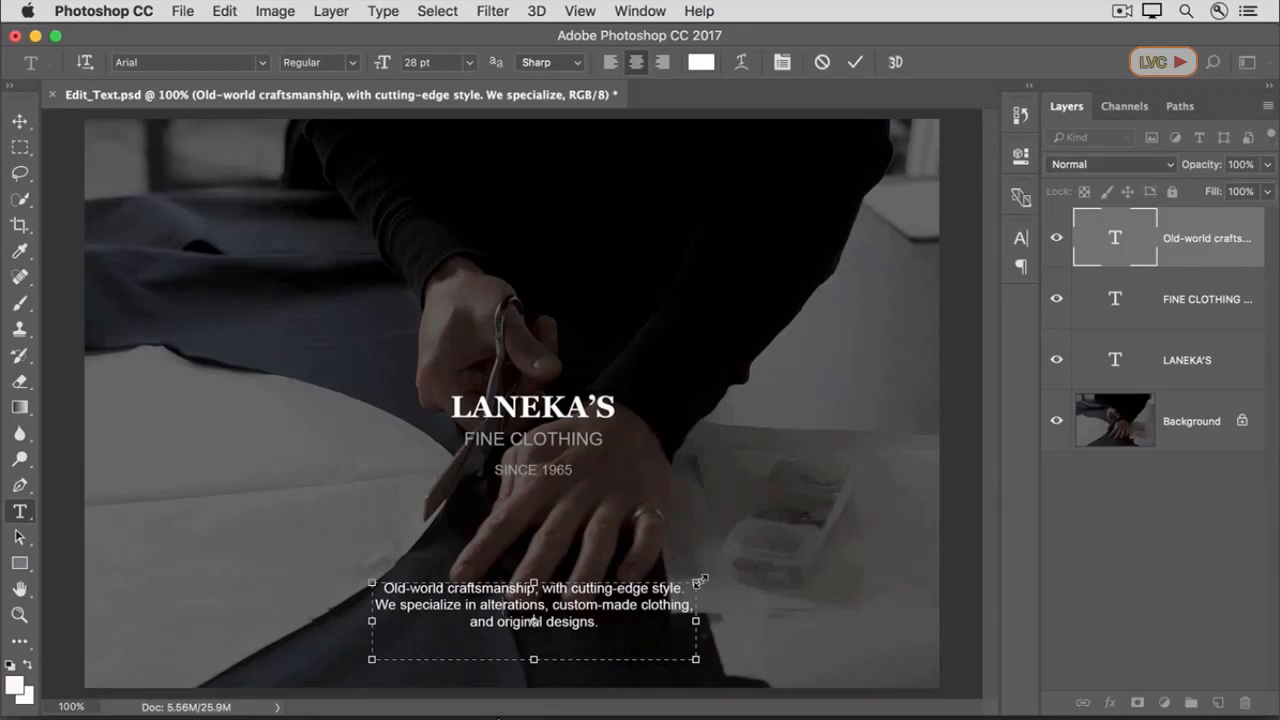
pyautogui.click(151, 202)
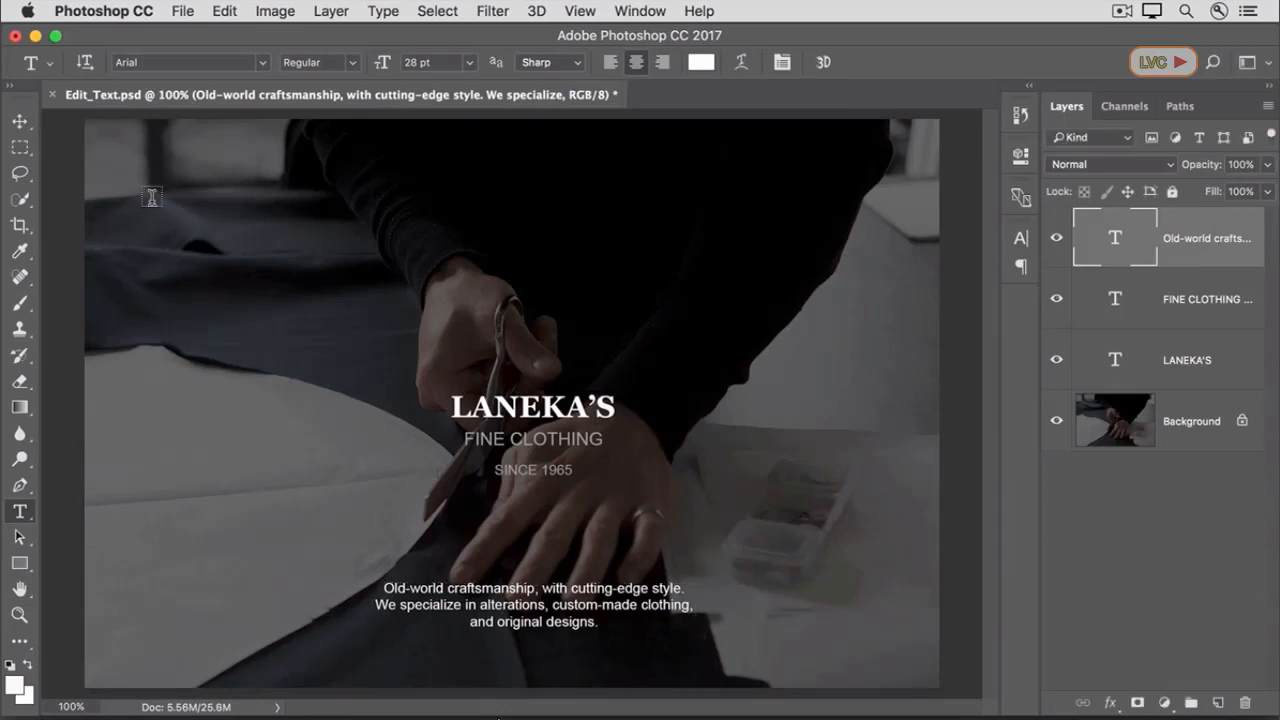
pyautogui.moveTo(152, 200); pyautogui.dragTo(353, 282)
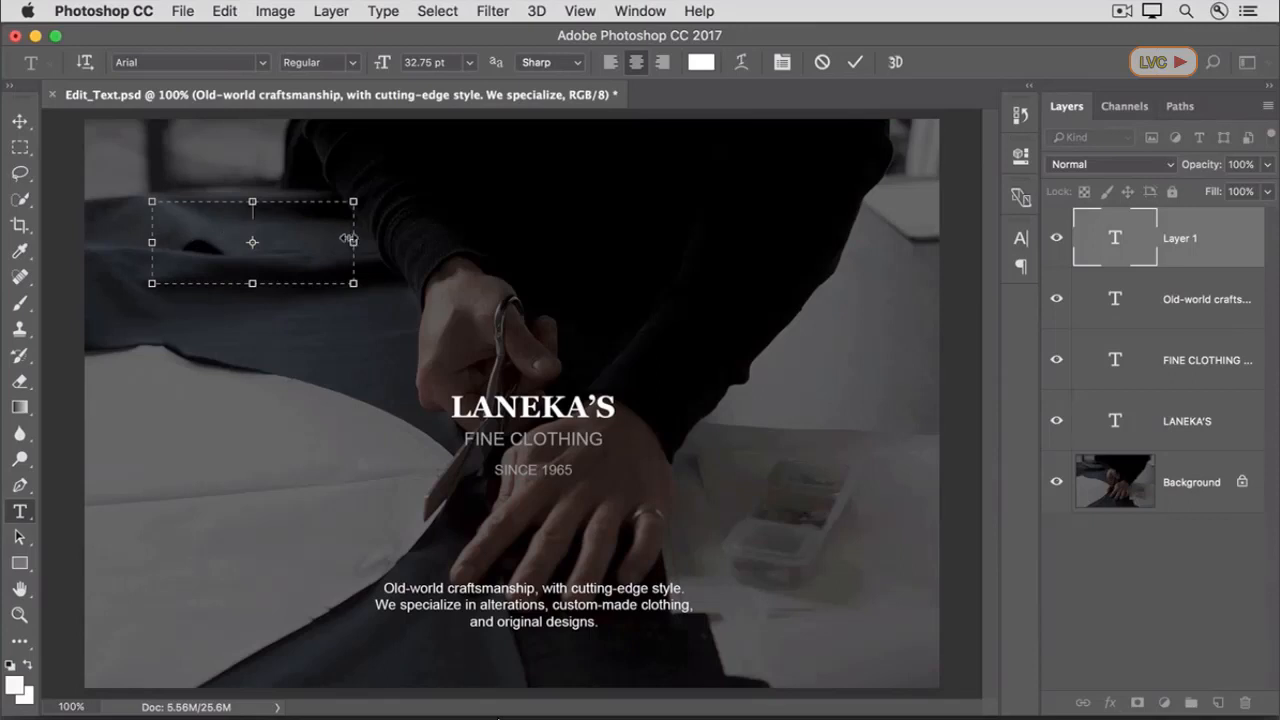
pyautogui.click(383, 11)
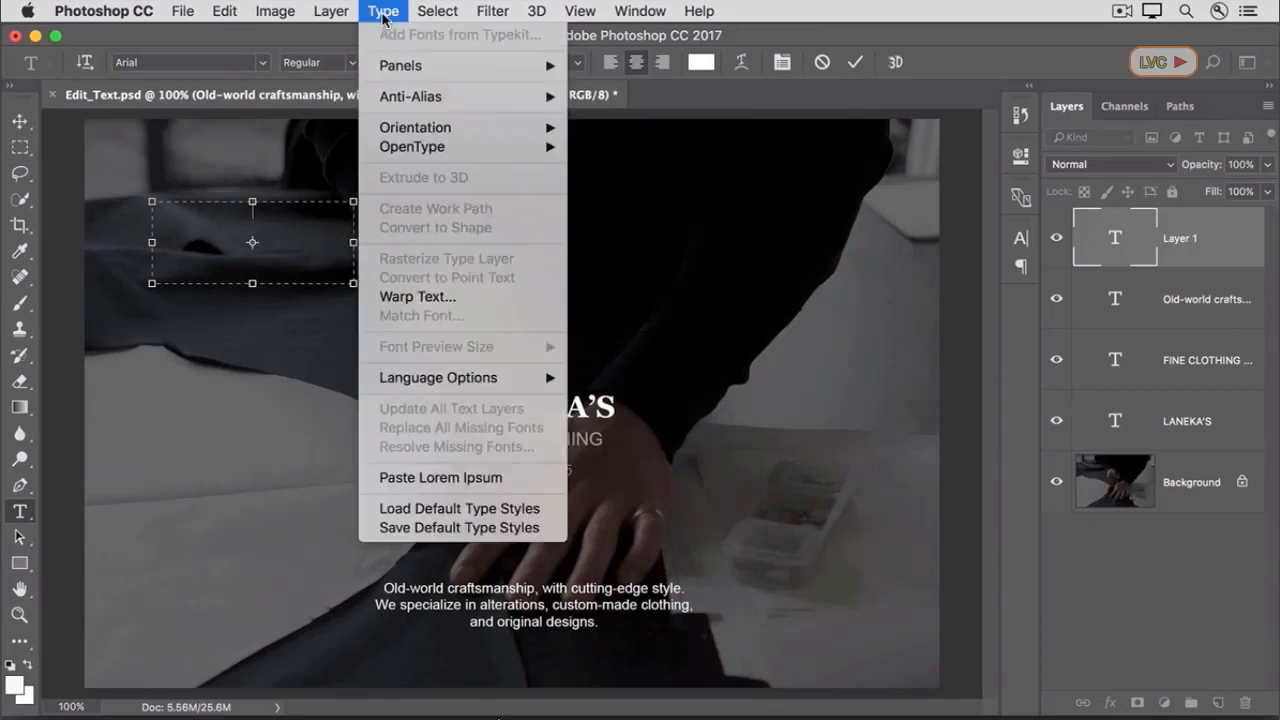
pyautogui.click(377, 478)
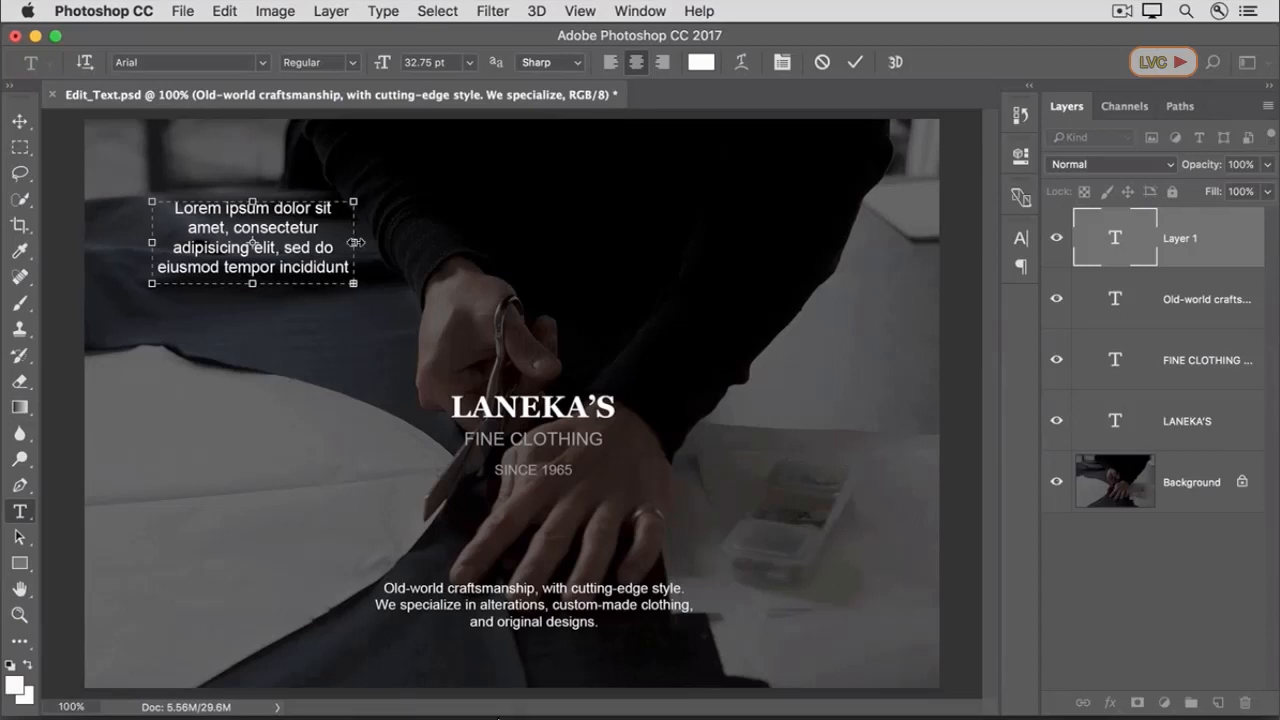
pyautogui.moveTo(355, 242); pyautogui.dragTo(432, 243)
pyautogui.moveTo(292, 284); pyautogui.dragTo(292, 327)
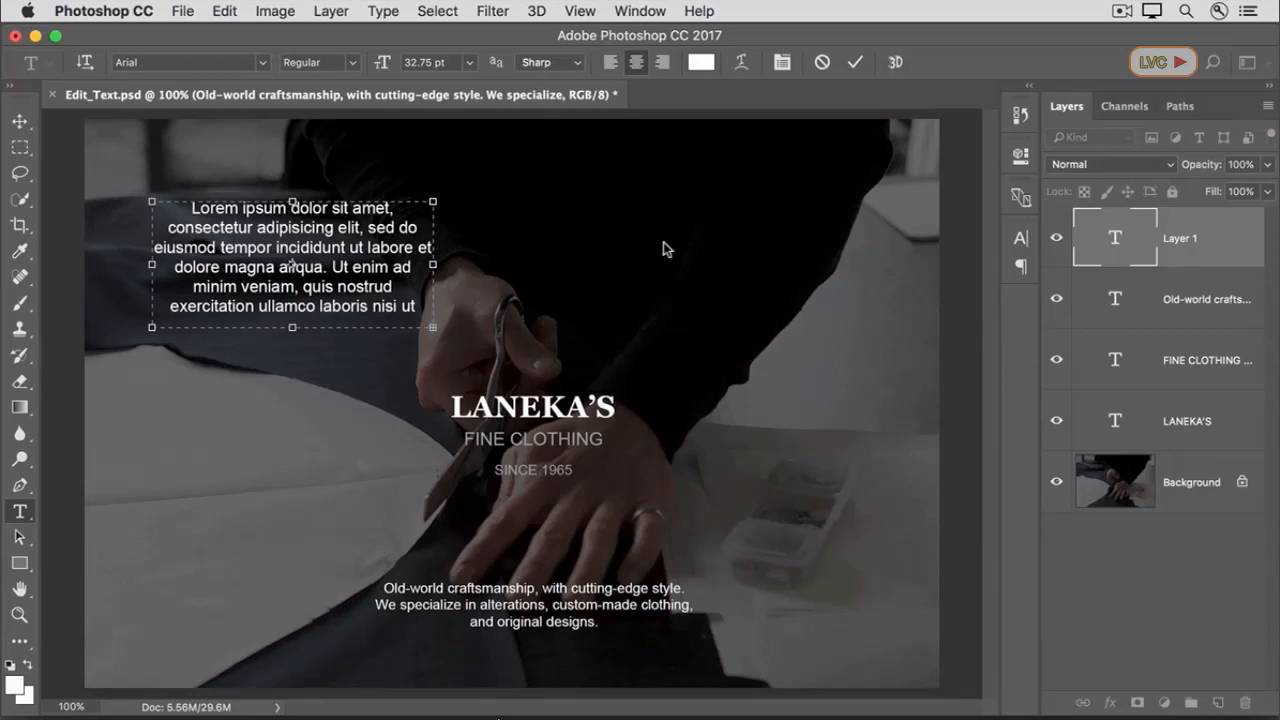
pyautogui.click(822, 62)
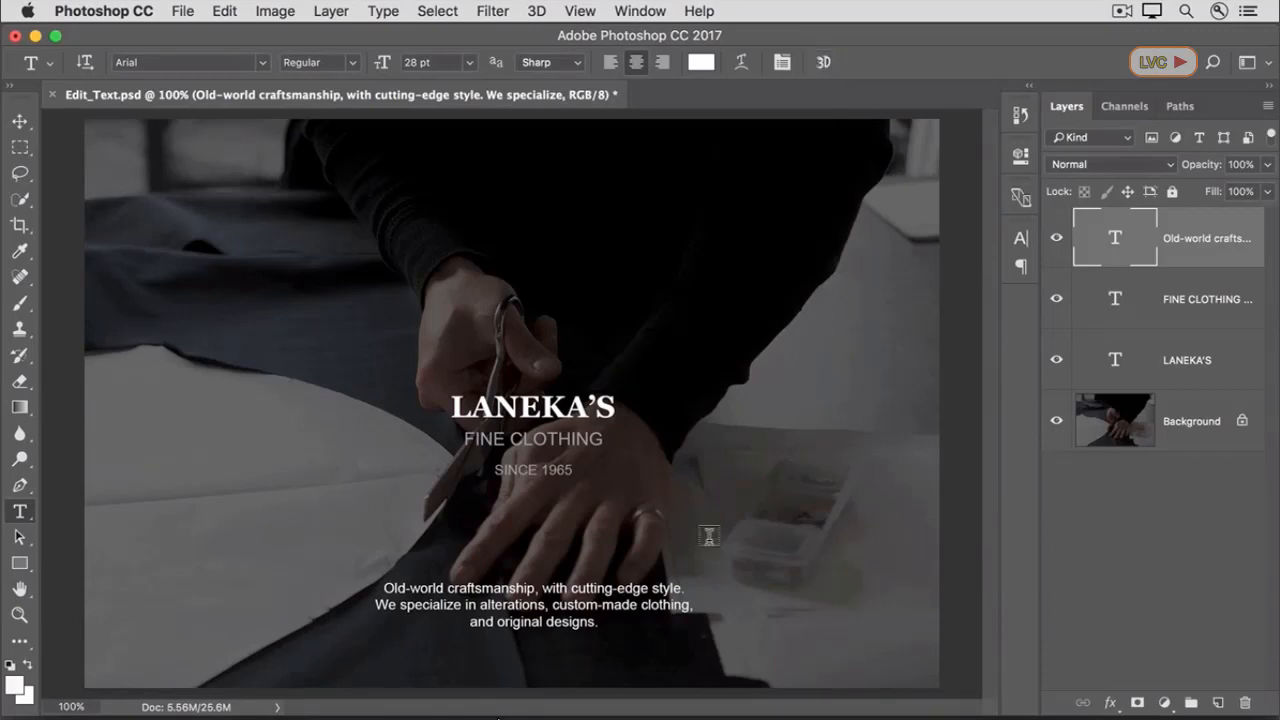
# - Widen the Old-world craftsmanship paragraph's text box evenly on both sides to about 14.56 in and commit it
pyautogui.click(581, 597)
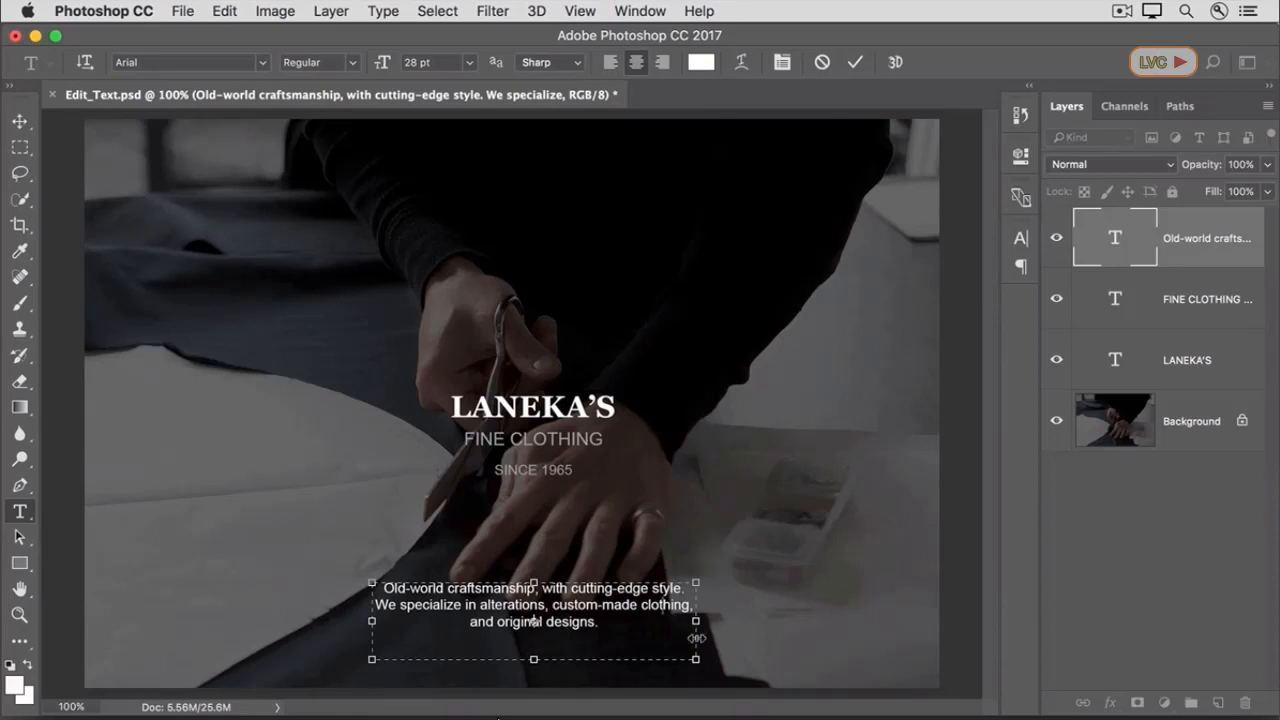
pyautogui.moveTo(697, 638); pyautogui.dragTo(796, 627)
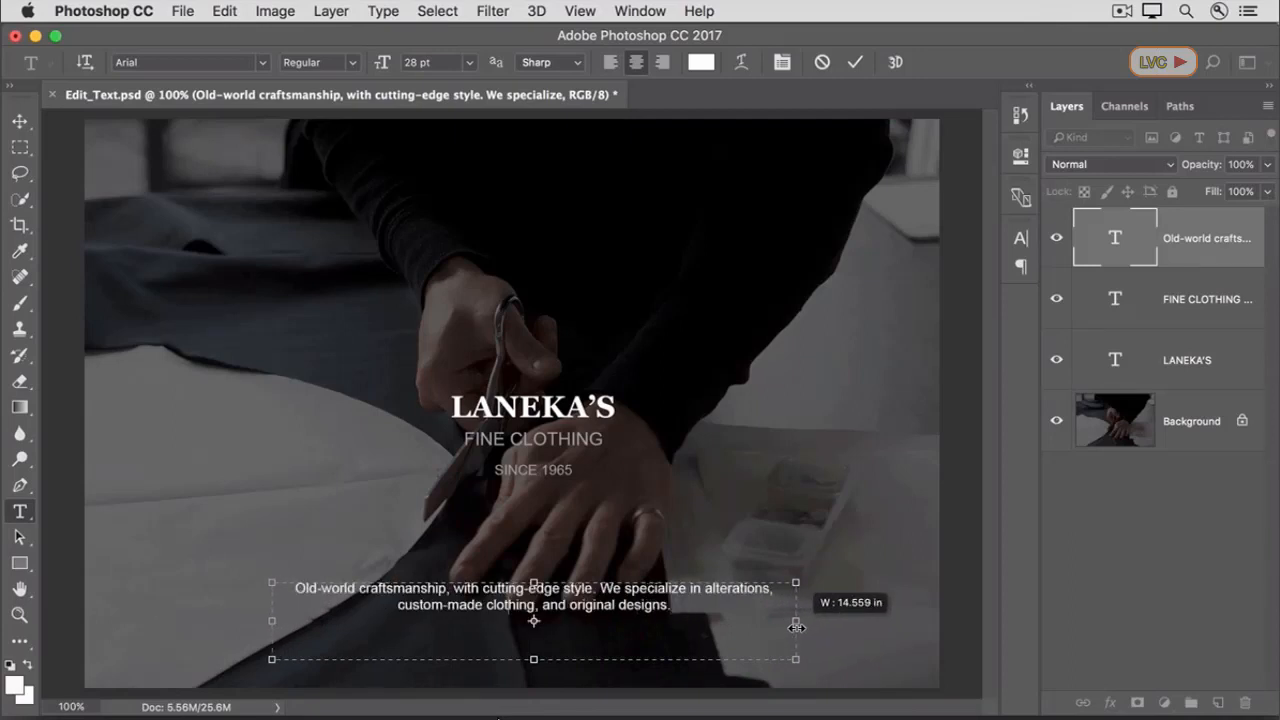
pyautogui.moveTo(796, 627); pyautogui.dragTo(796, 627)
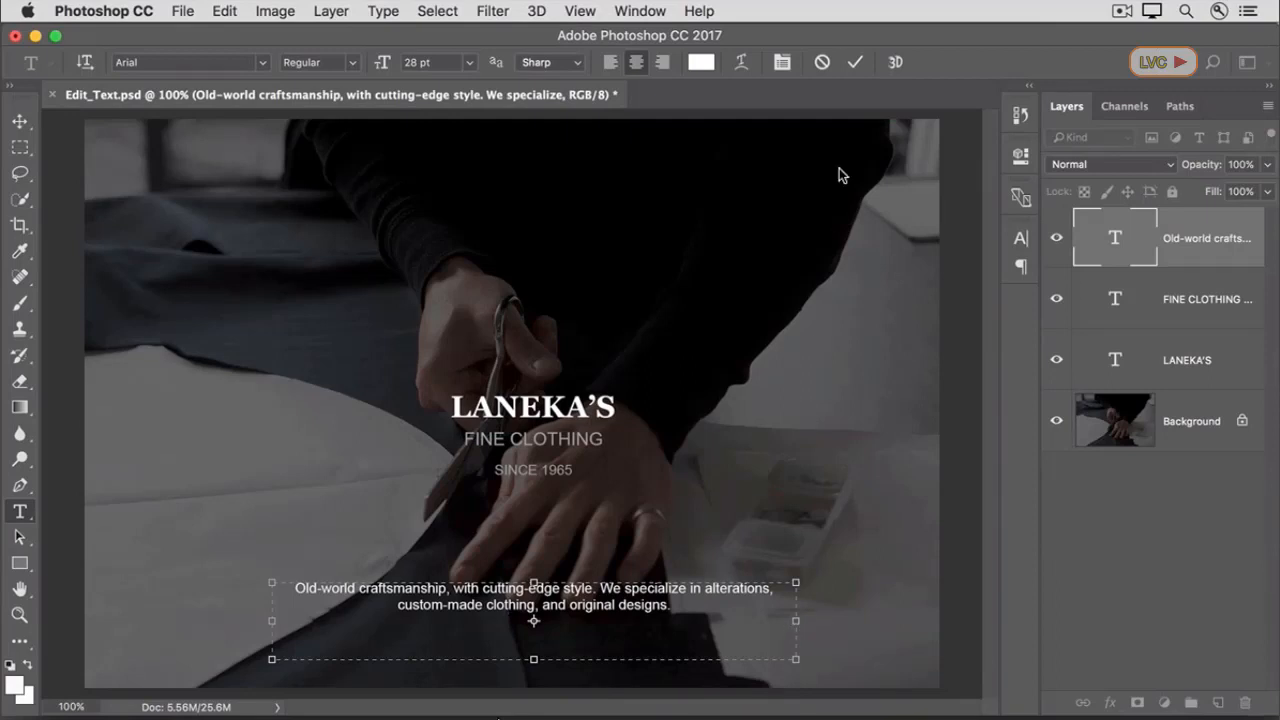
pyautogui.click(855, 62)
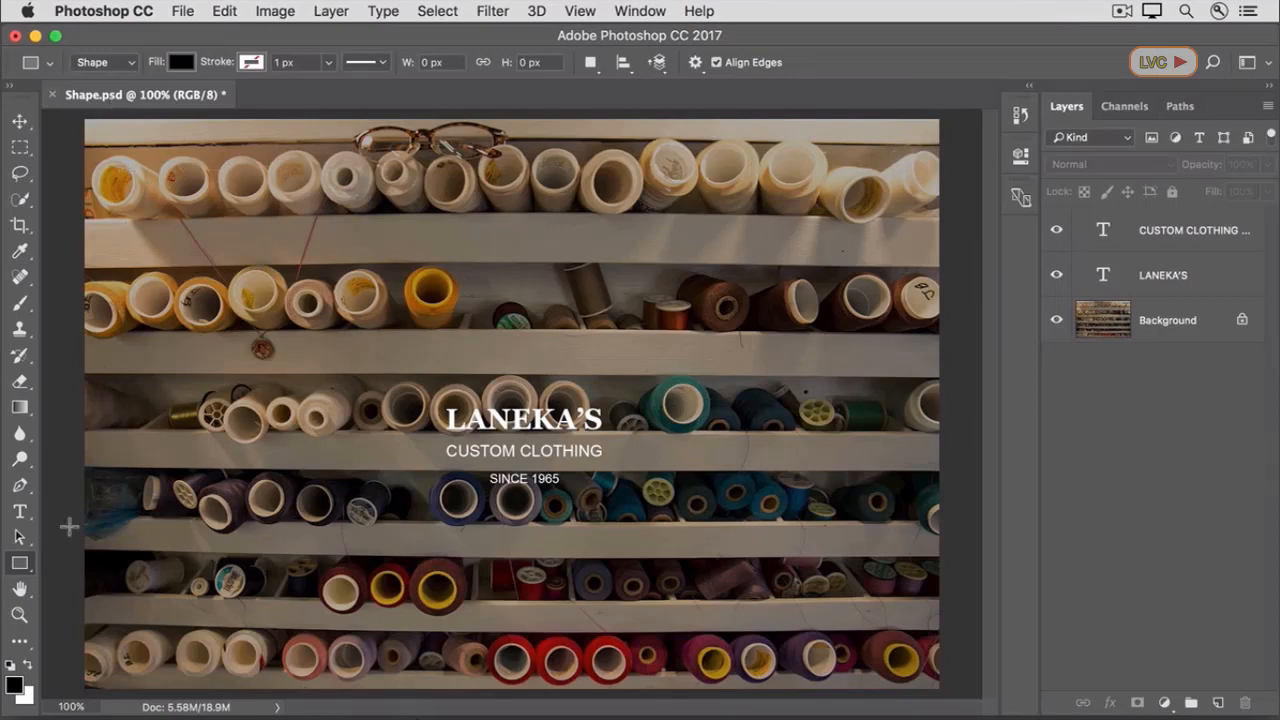
# - In Shape.psd, draw a black rounded rectangle about 727 by 344 px behind the text, directly above the Background layer
pyautogui.click(30, 572)
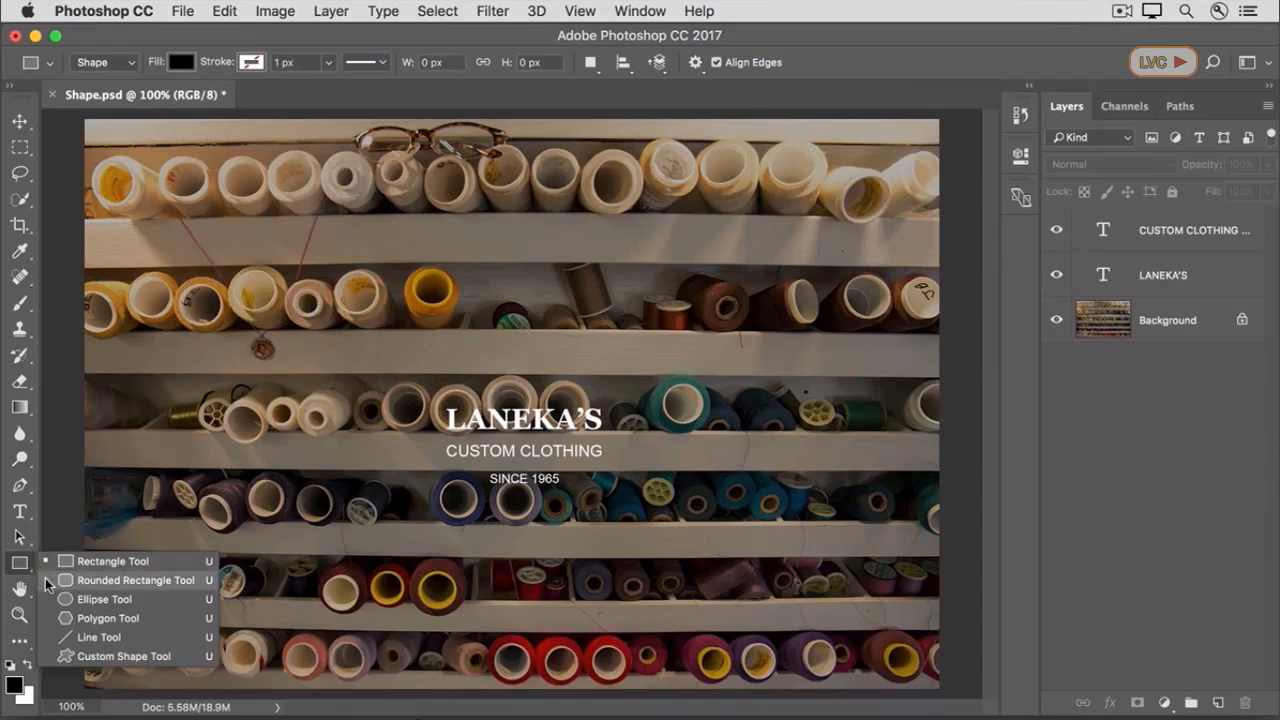
pyautogui.click(45, 579)
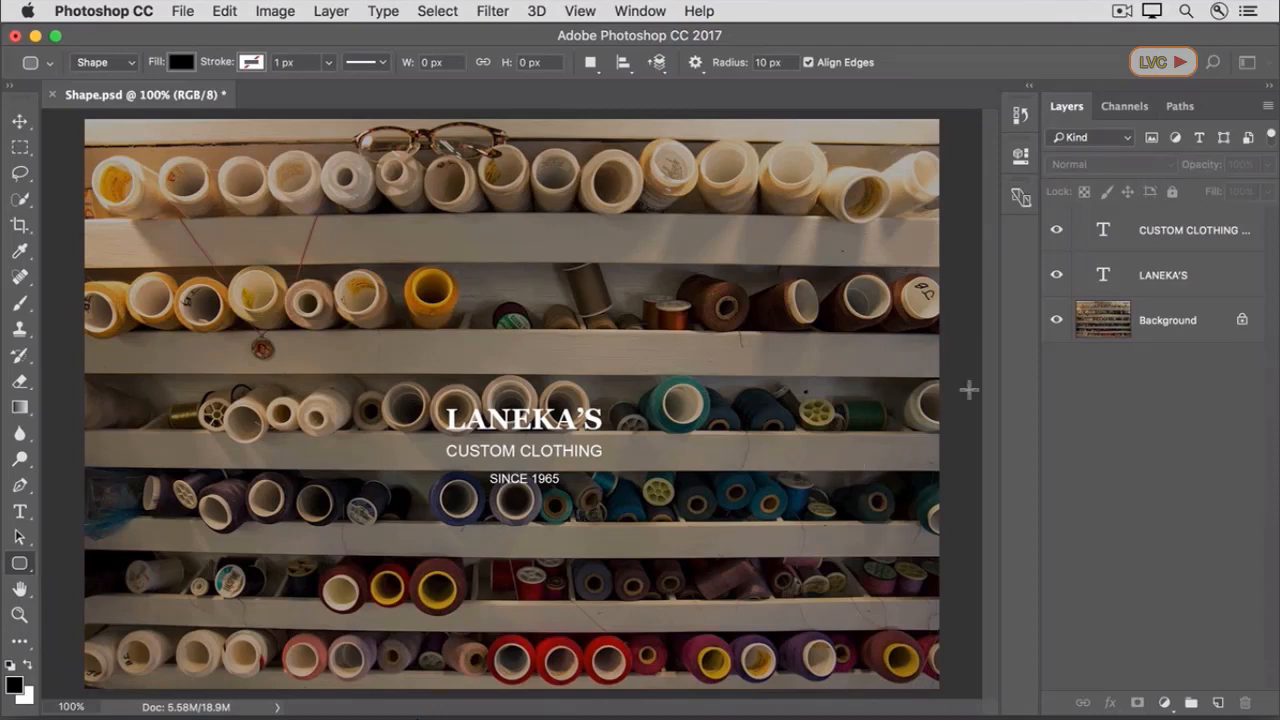
pyautogui.click(1159, 337)
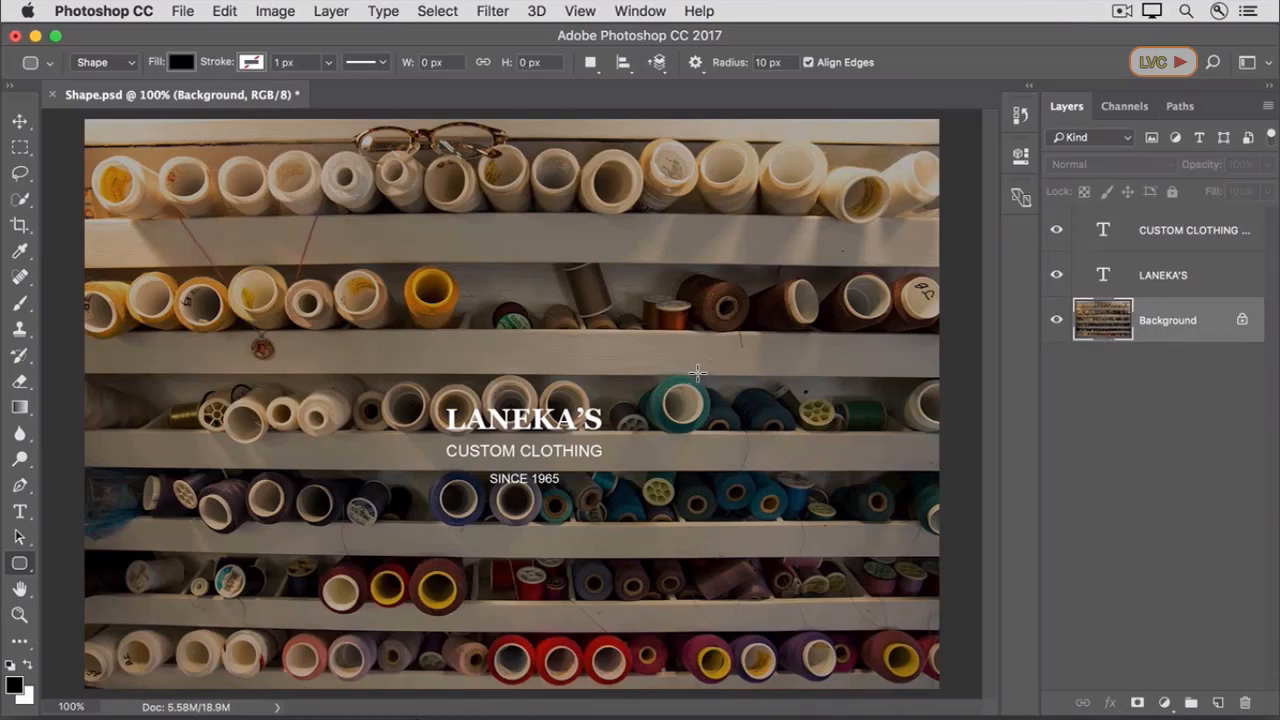
pyautogui.moveTo(697, 372); pyautogui.dragTo(336, 545)
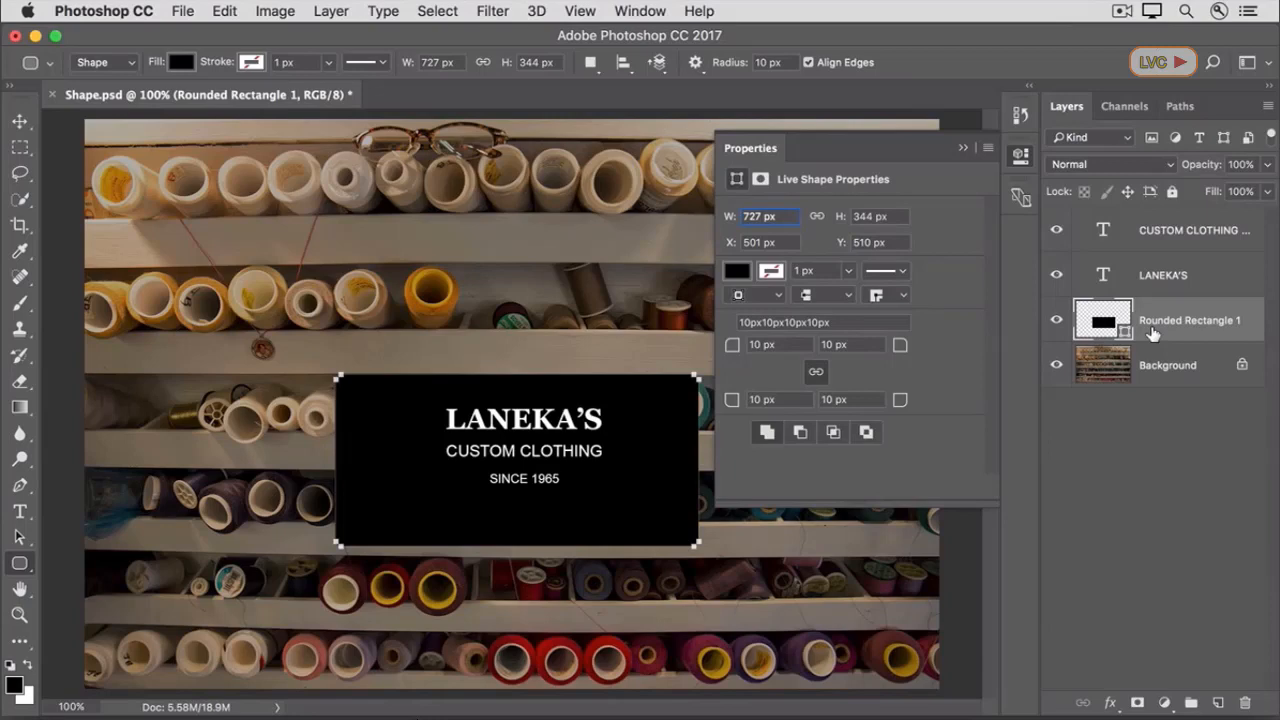
# - Set all four corner radii of the black rounded rectangle to 65 px and collapse its properties
pyautogui.click(733, 350)
pyautogui.moveTo(733, 350); pyautogui.dragTo(788, 348)
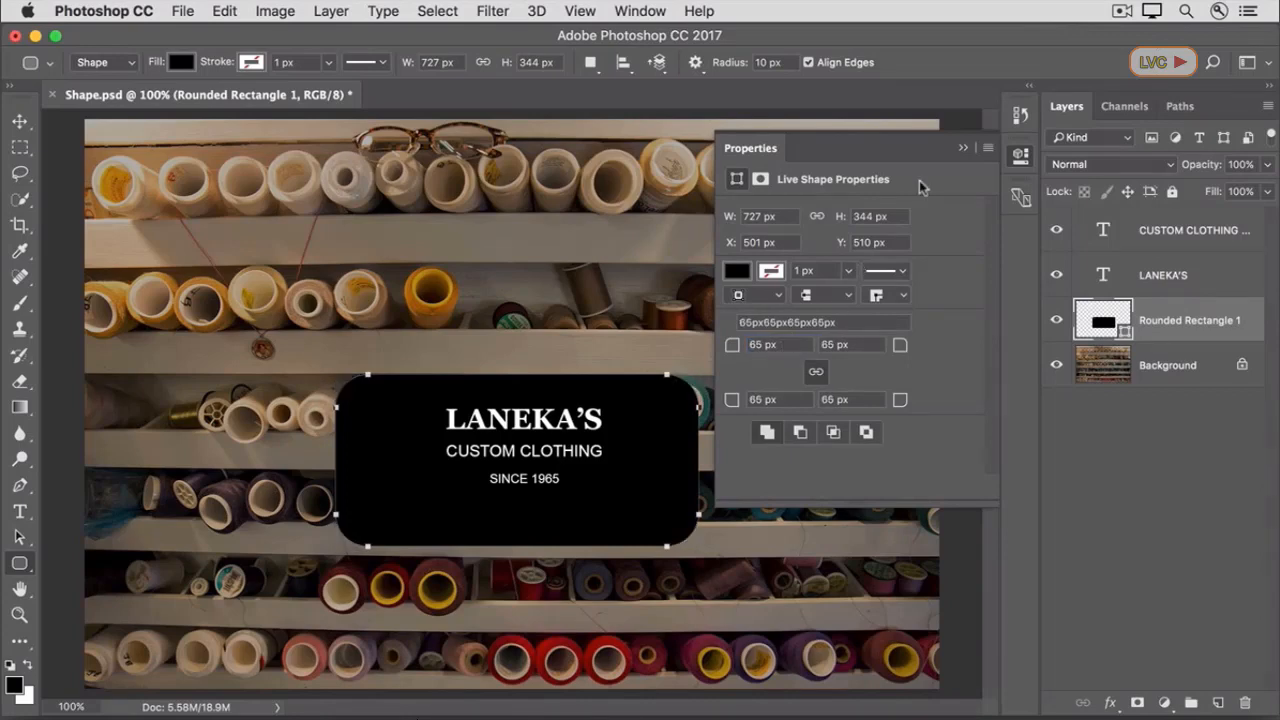
pyautogui.click(961, 150)
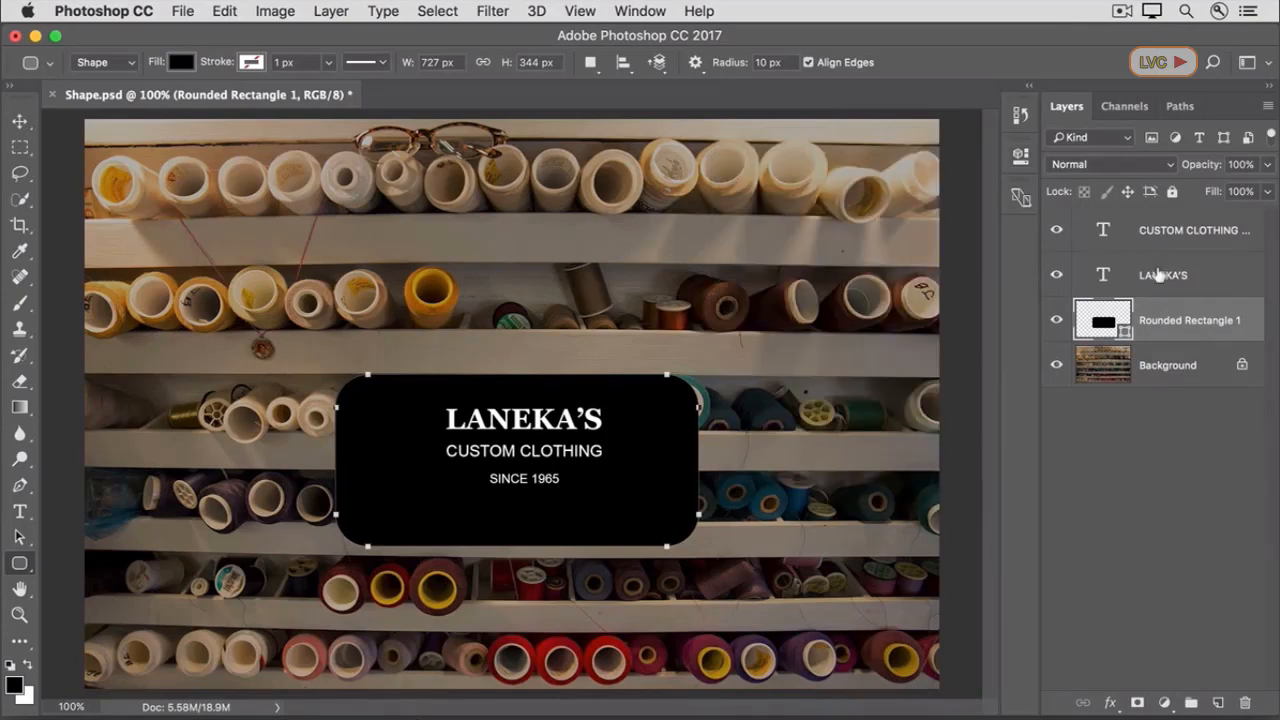
# - Free-transform the rounded rectangle to about 813 by 346 px, enlarging it about its center and raising its lower edge, and deselect the shape
pyautogui.click(1184, 358)
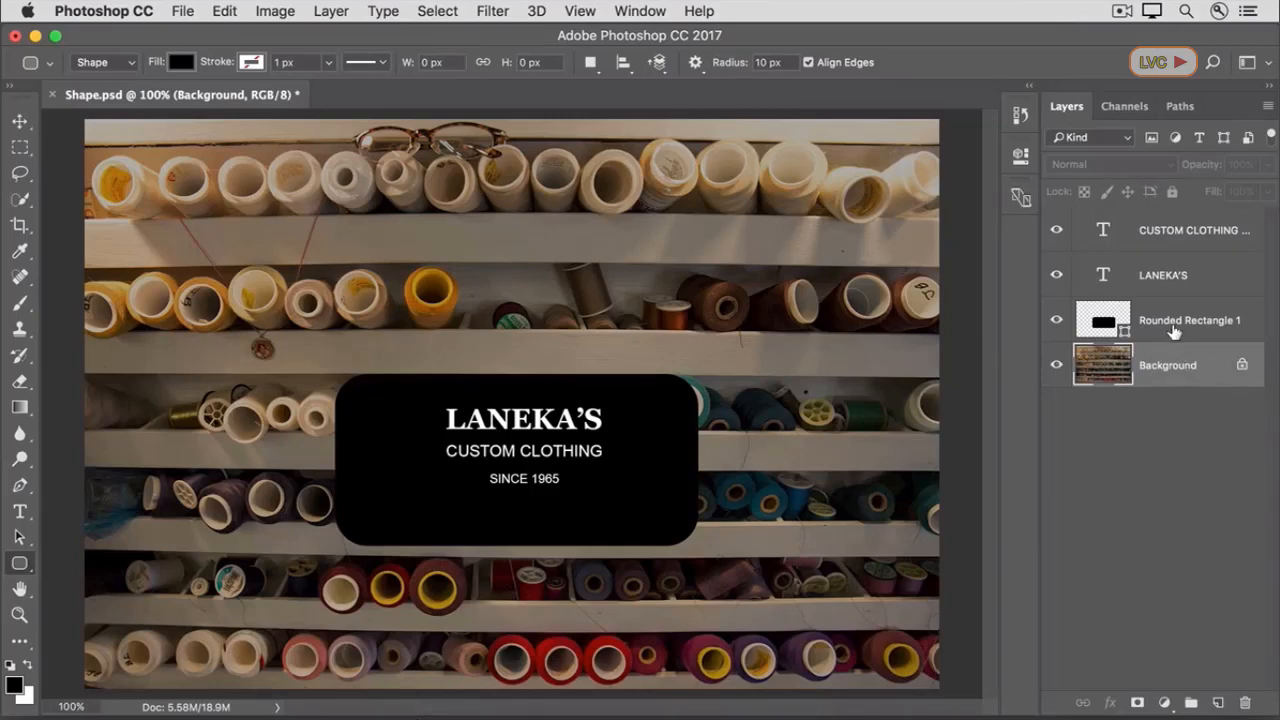
pyautogui.click(1174, 332)
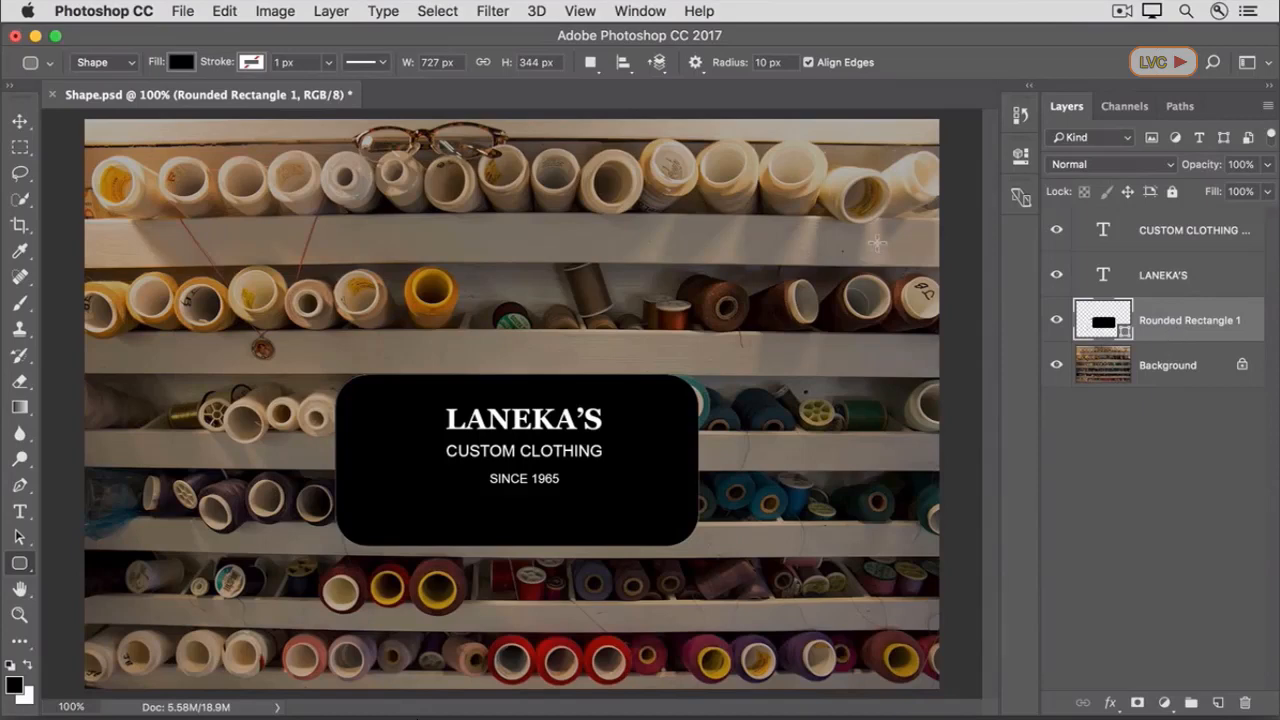
pyautogui.click(224, 11)
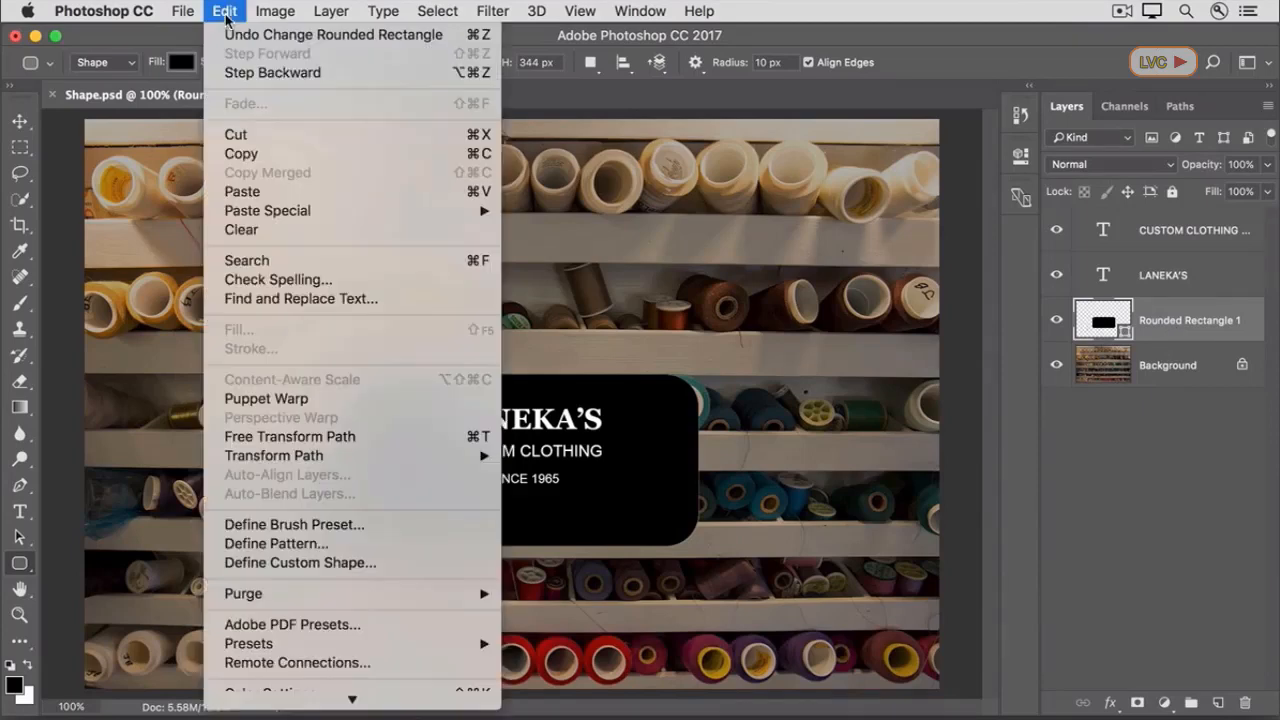
pyautogui.click(333, 437)
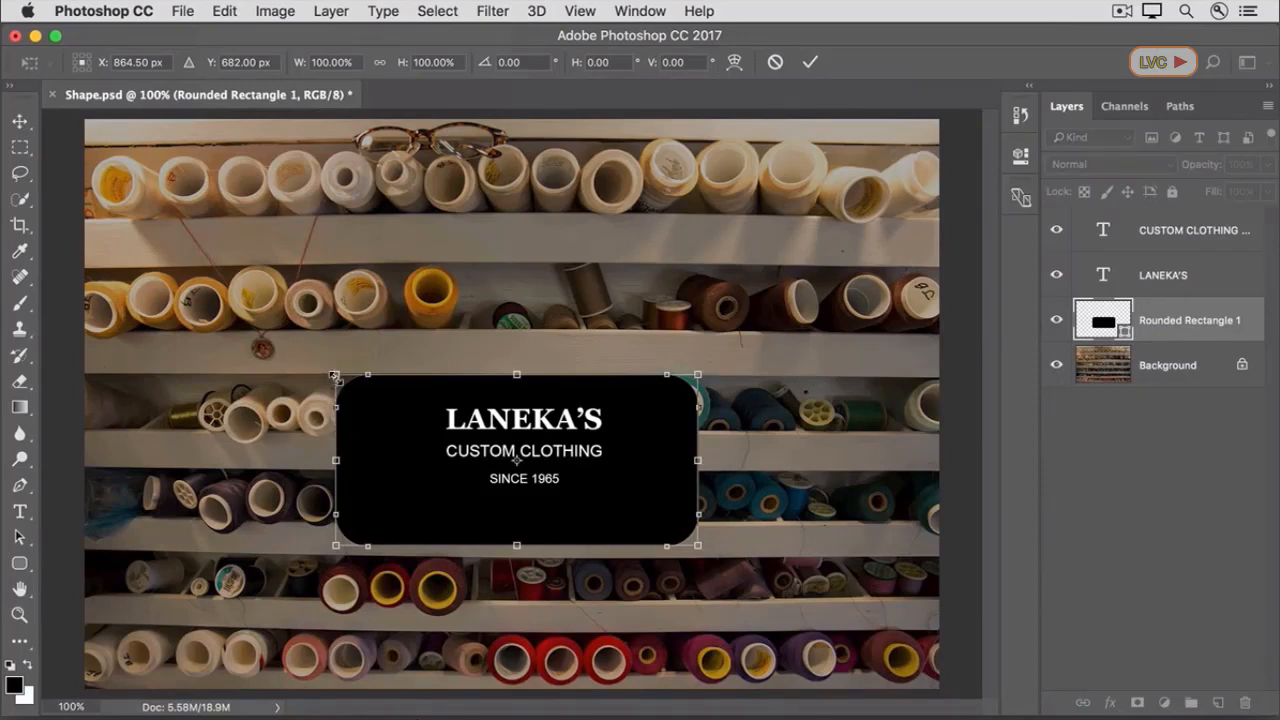
pyautogui.moveTo(334, 376); pyautogui.dragTo(312, 365)
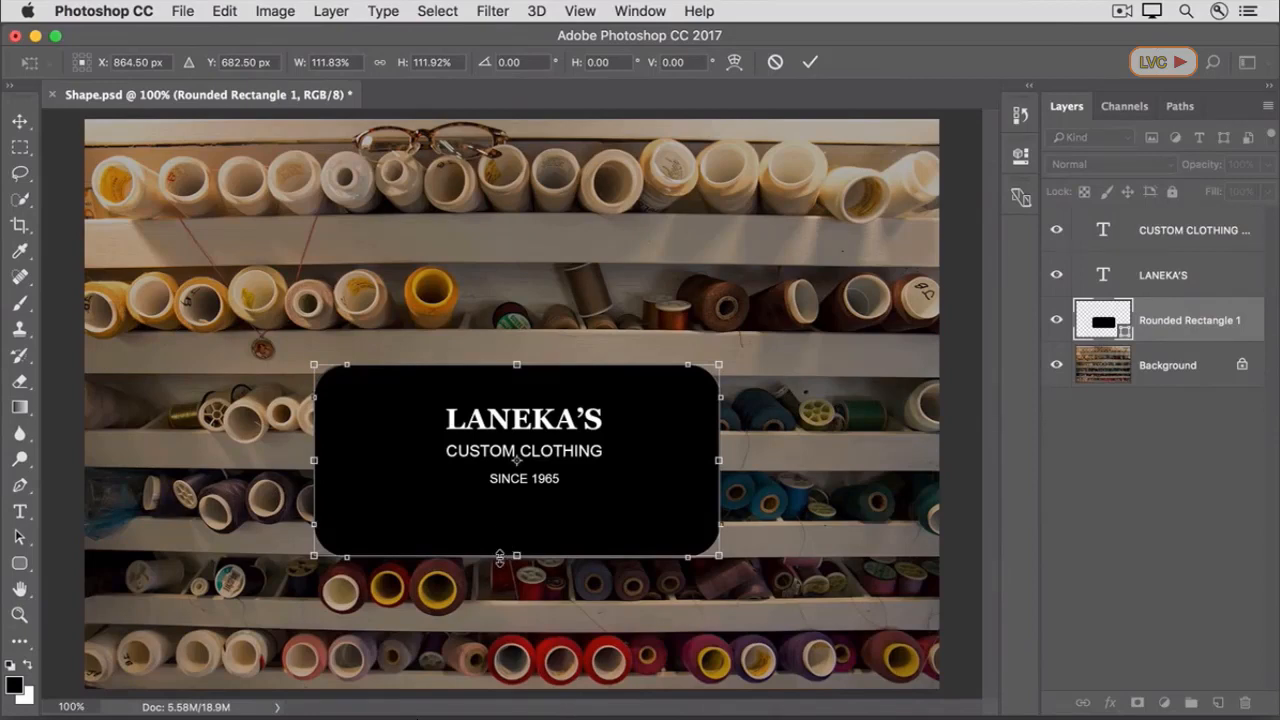
pyautogui.moveTo(500, 556); pyautogui.dragTo(500, 538)
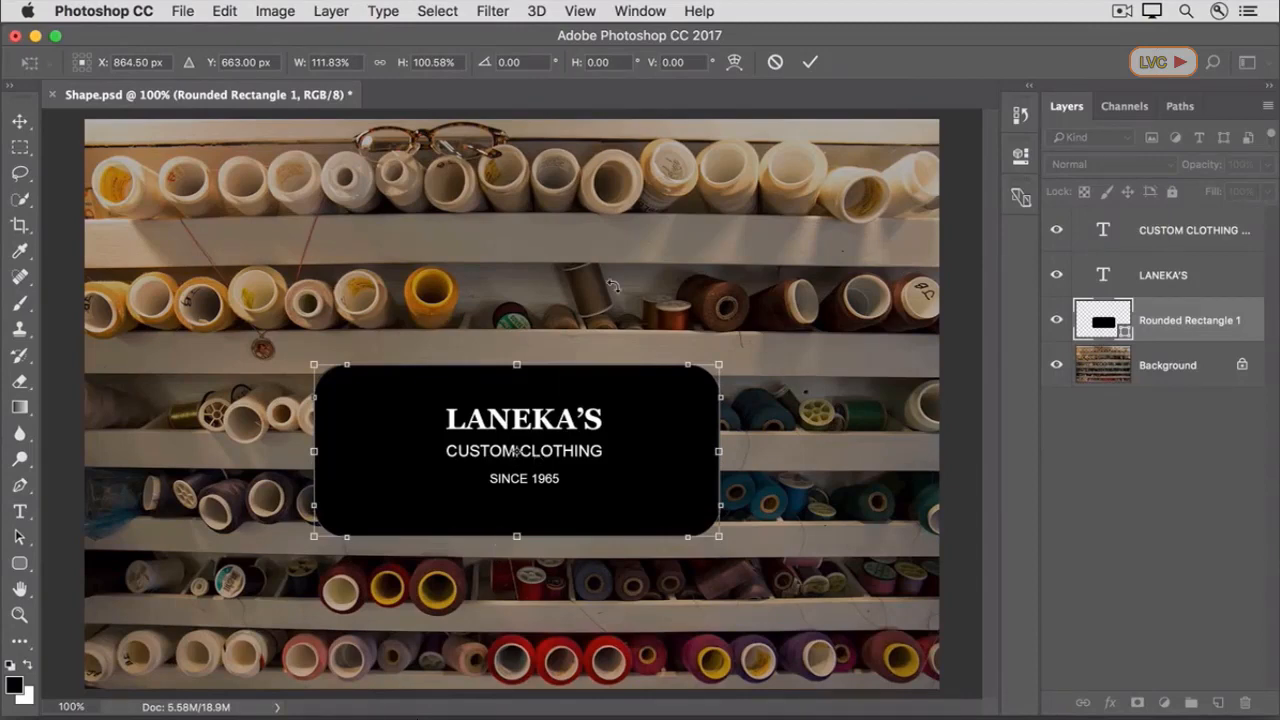
pyautogui.click(809, 64)
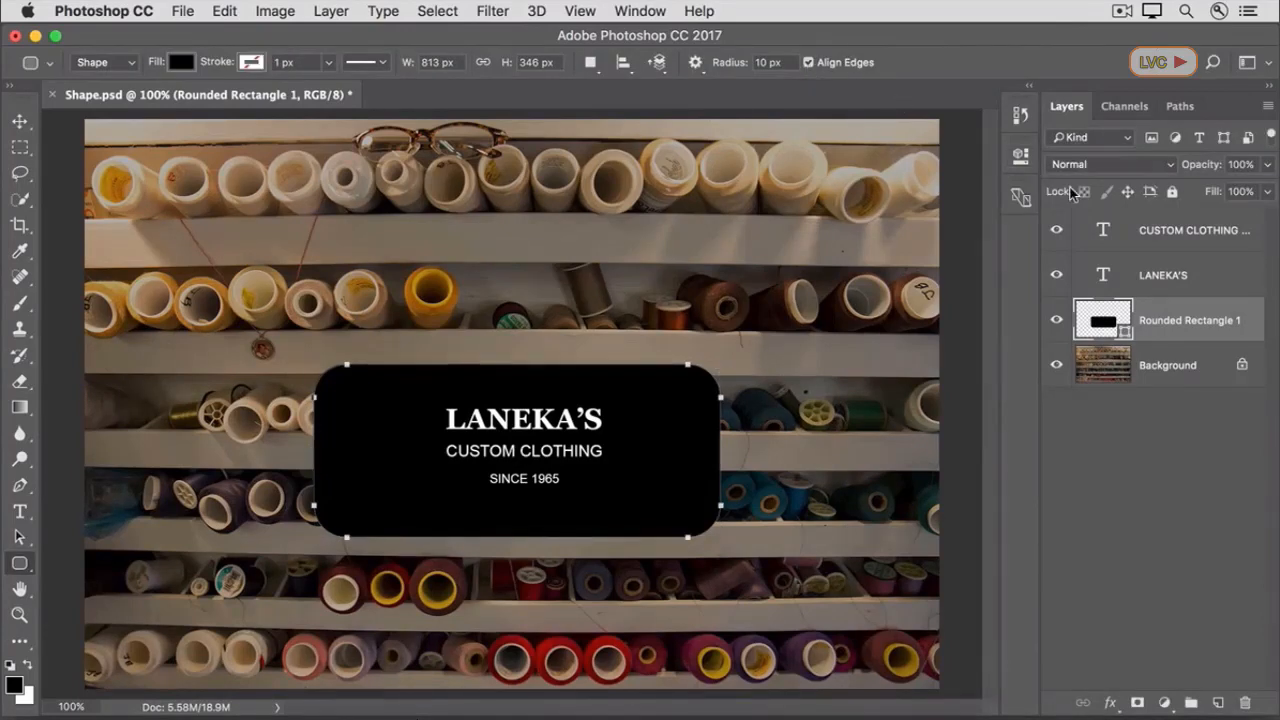
pyautogui.click(1170, 370)
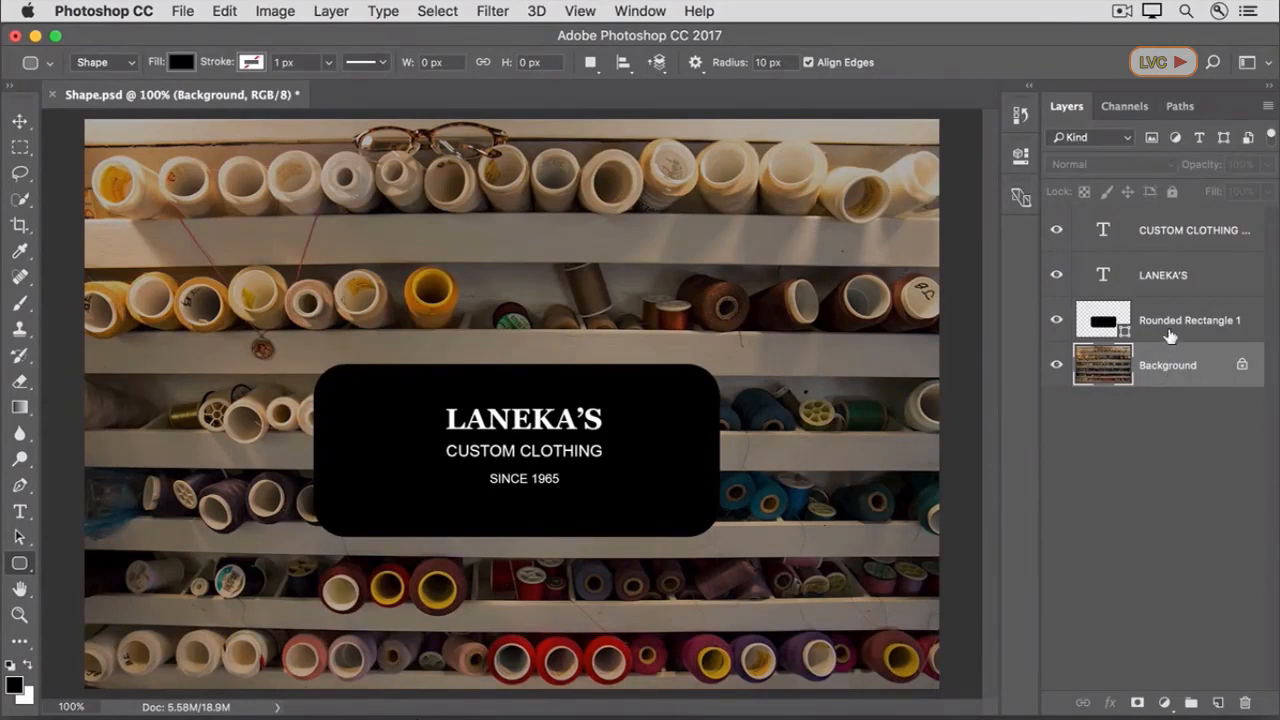
# - Move the black rounded rectangle about 0.208 in to the right so it is centered behind the text
pyautogui.click(1170, 333)
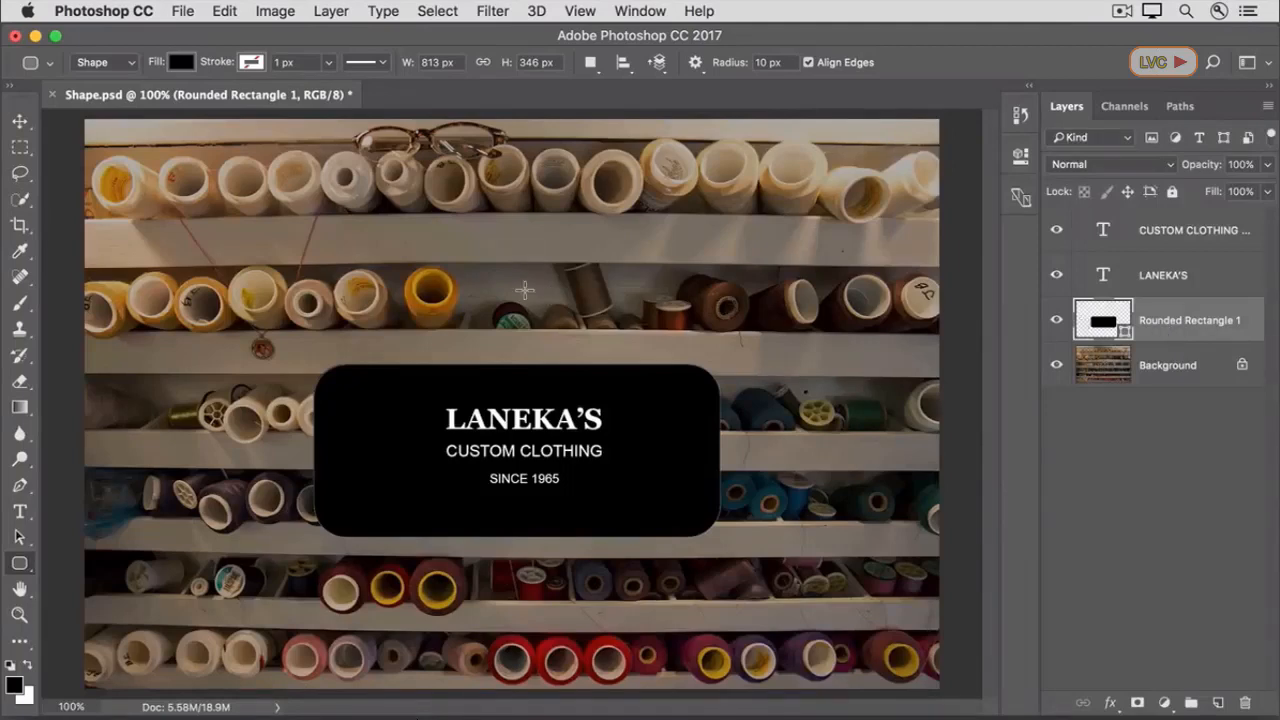
pyautogui.click(20, 121)
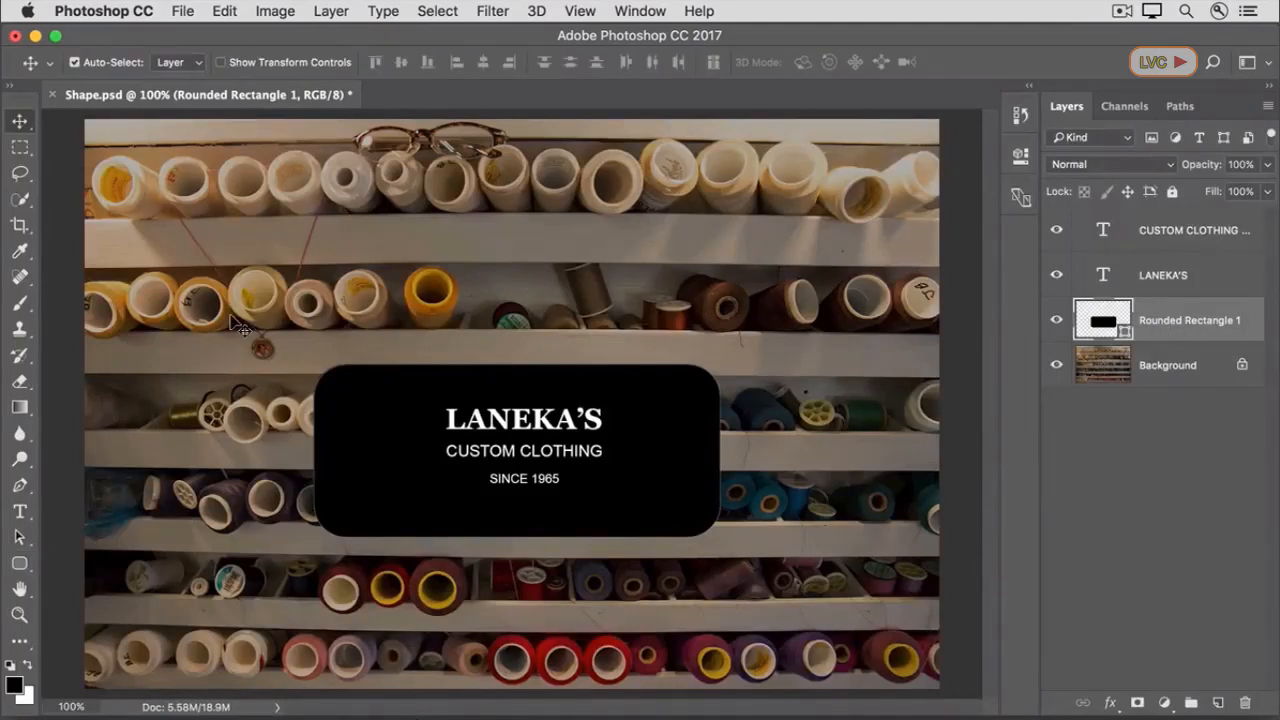
pyautogui.moveTo(334, 426); pyautogui.dragTo(343, 430)
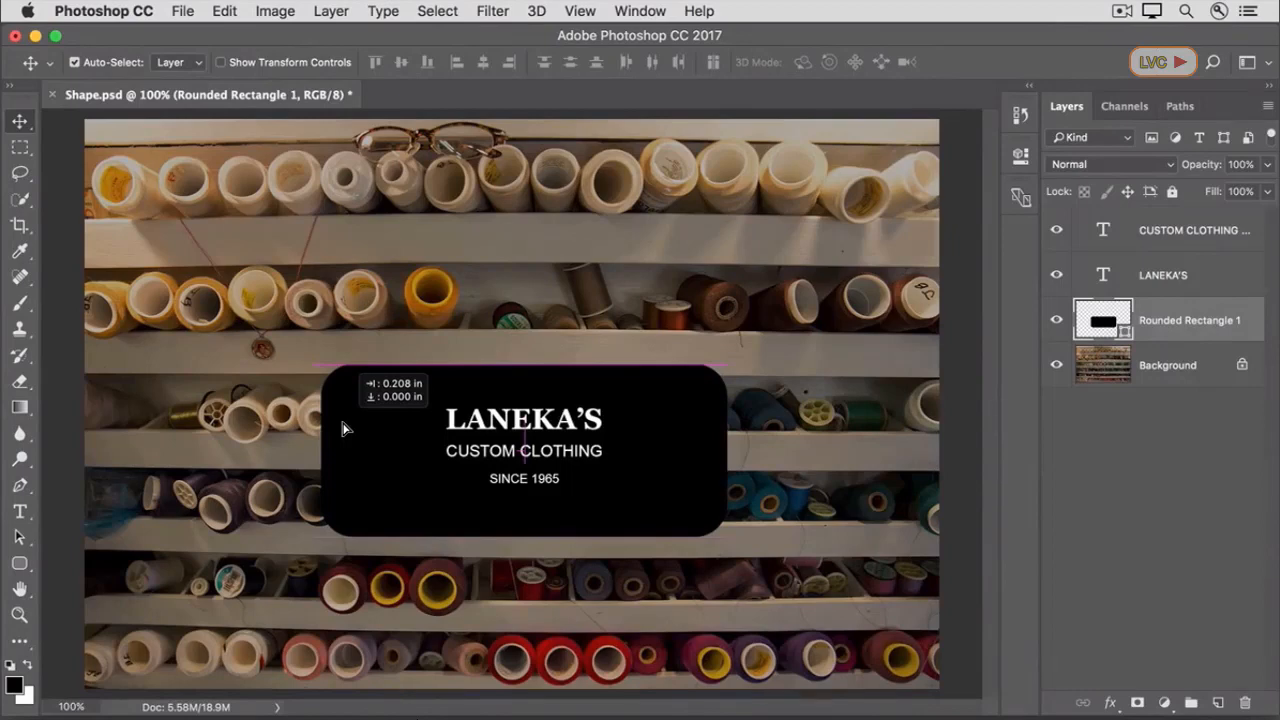
pyautogui.moveTo(342, 429); pyautogui.dragTo(341, 429)
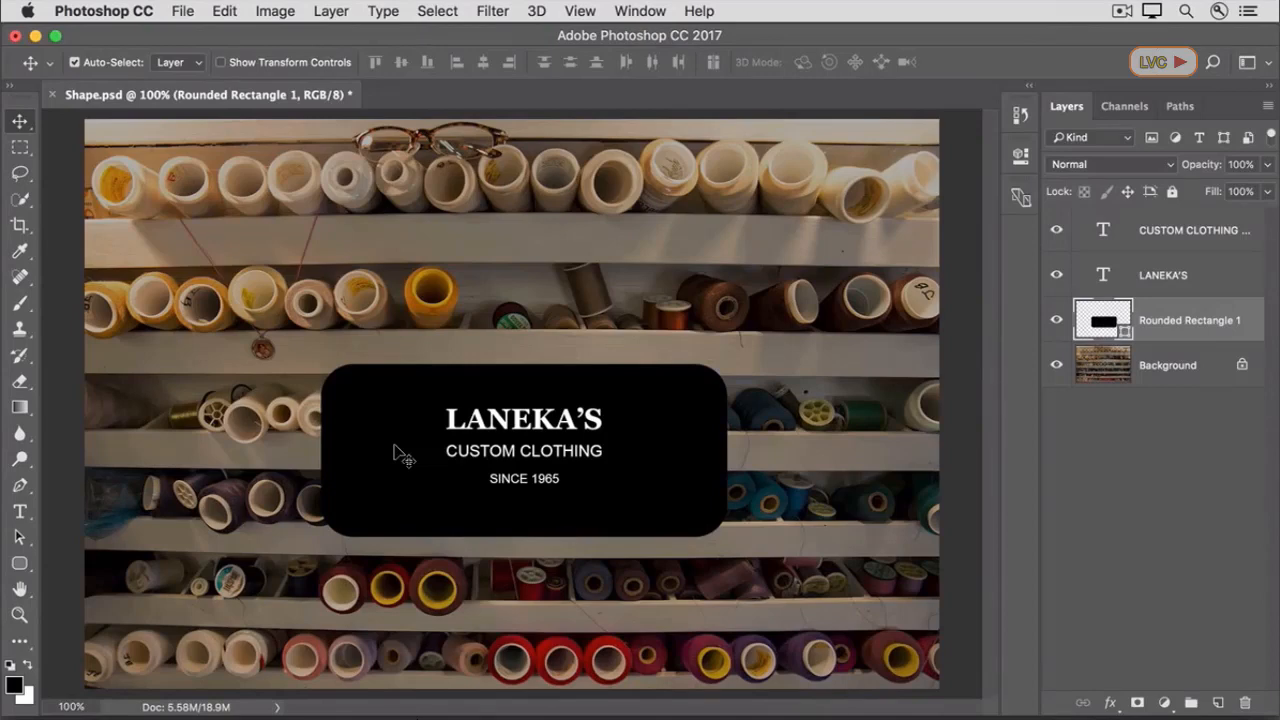
# - Recolor the rounded rectangle dark navy #000d1b, sampled from the photo after trying thread colors, and reduce its layer opacity to 64%
pyautogui.doubleClick(1105, 323)
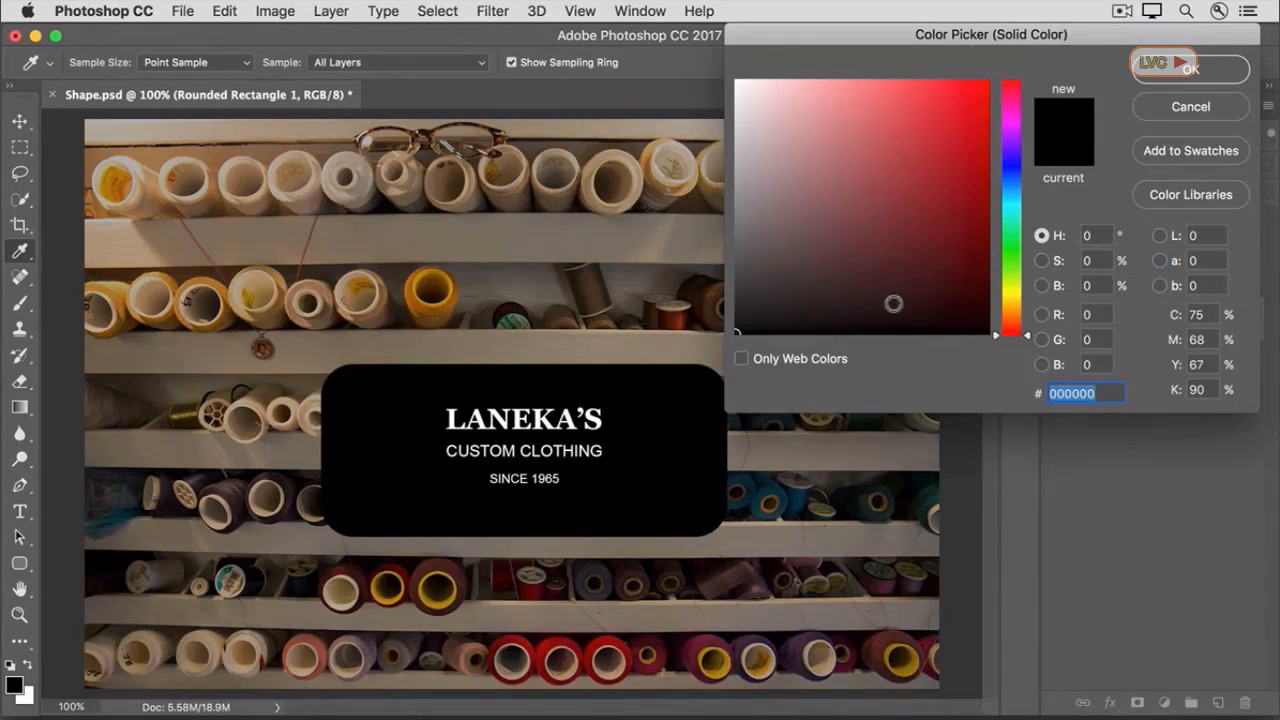
pyautogui.click(680, 323)
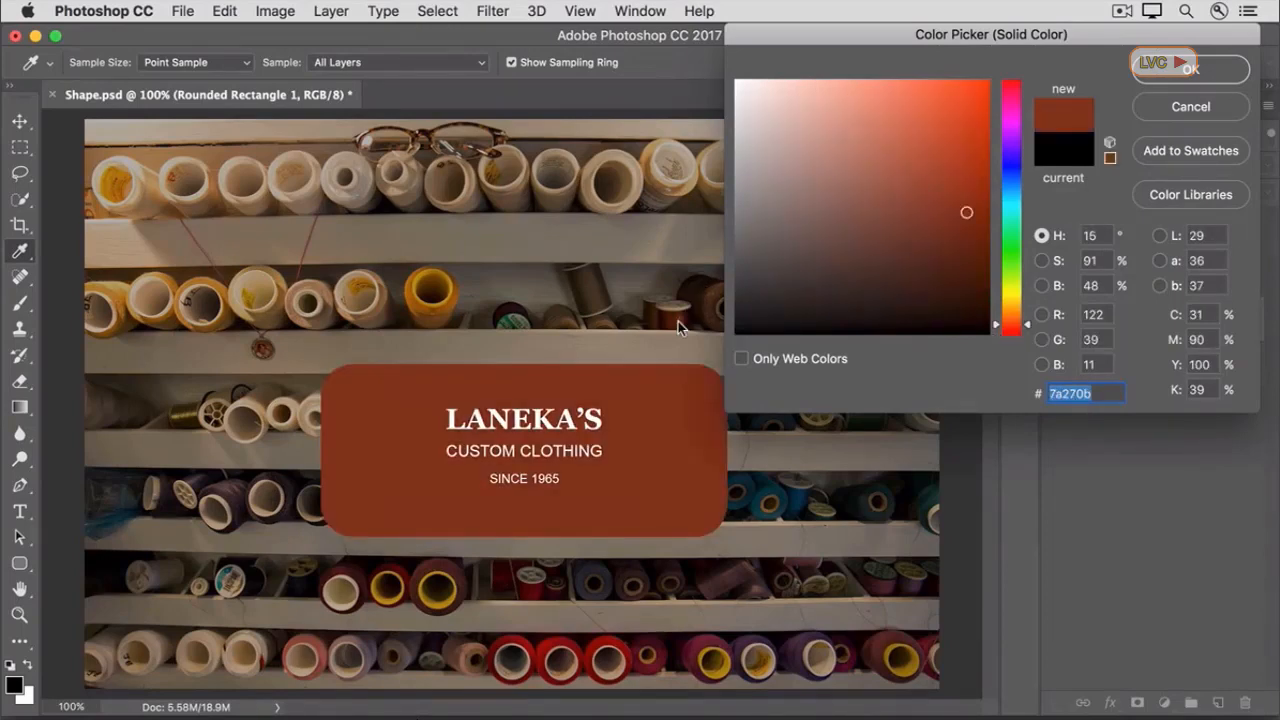
pyautogui.click(457, 297)
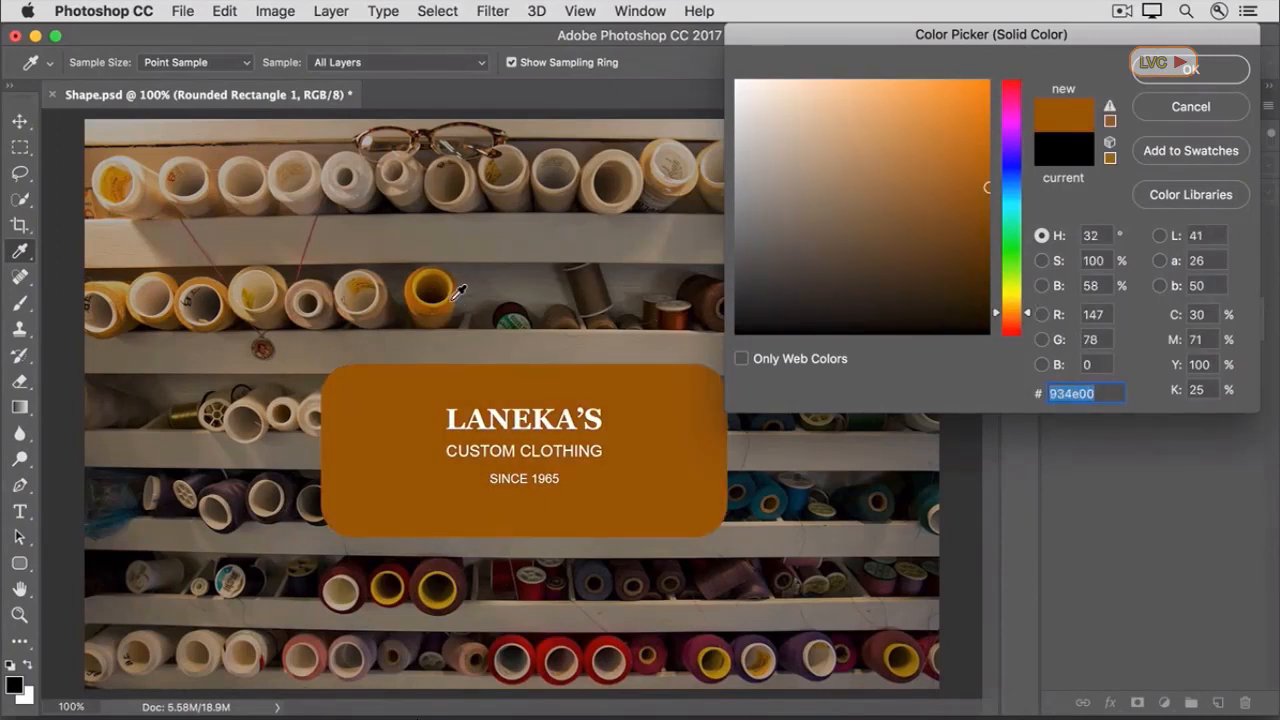
pyautogui.click(225, 486)
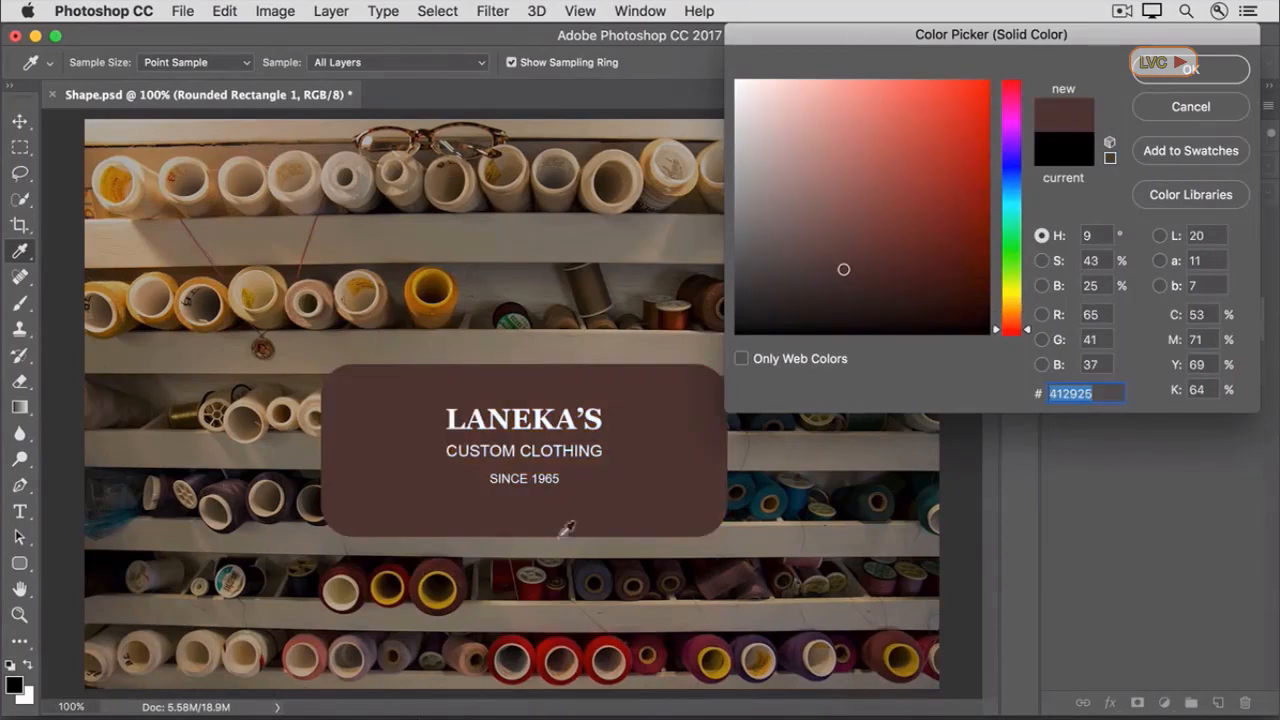
pyautogui.click(800, 484)
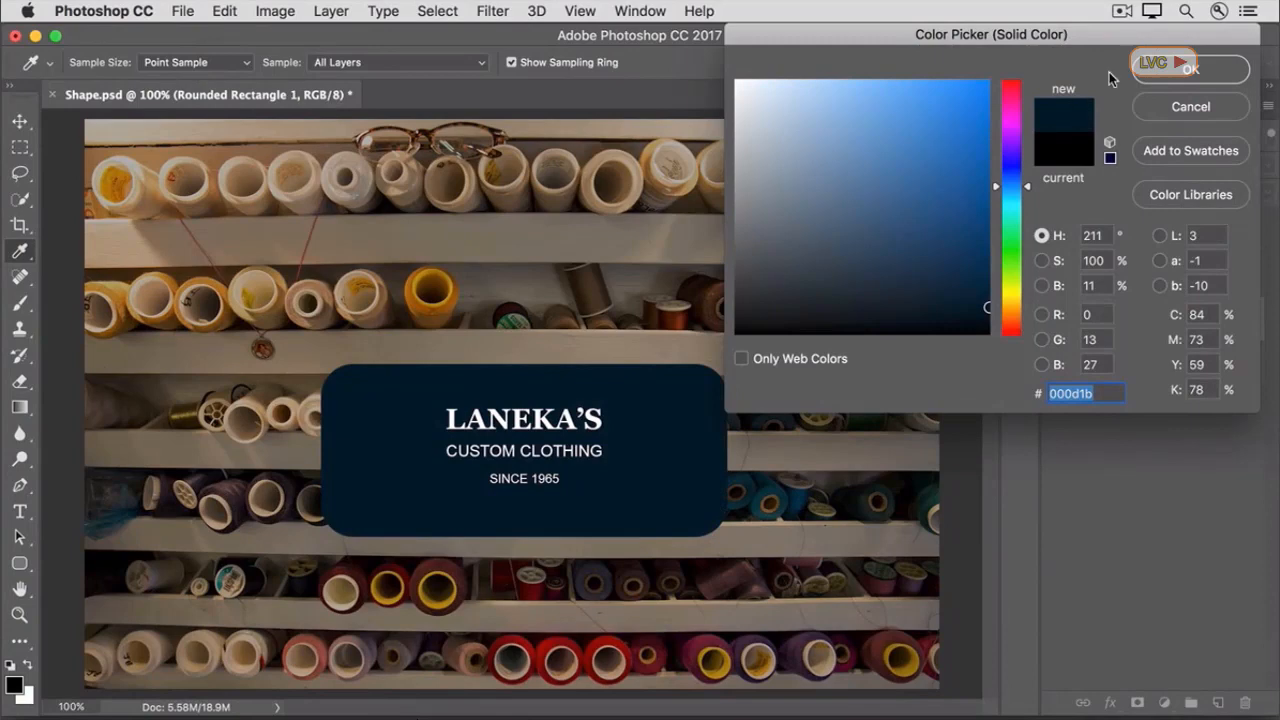
pyautogui.click(1150, 68)
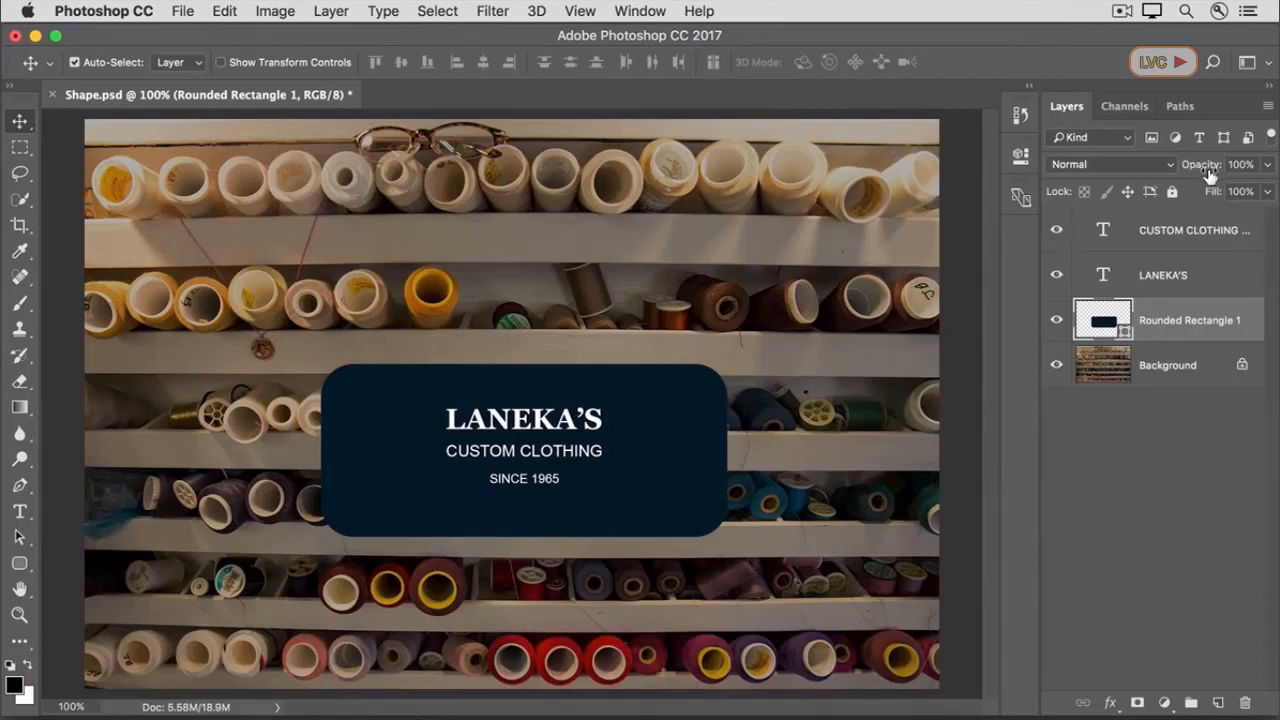
pyautogui.moveTo(1210, 175); pyautogui.dragTo(1173, 171)
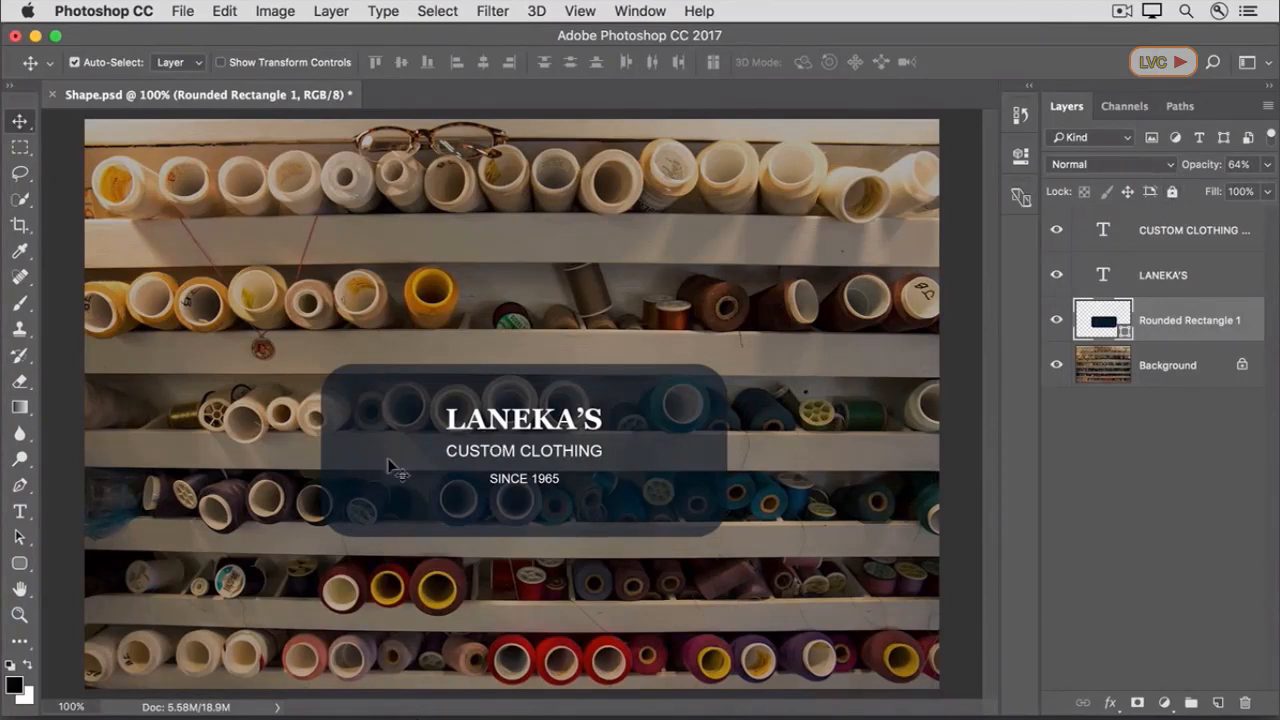
# - In Custom_Shape.psd, activate the Custom Shape tool, replace the current shapes with the All set, and enlarge the shape picker
pyautogui.click(21, 565)
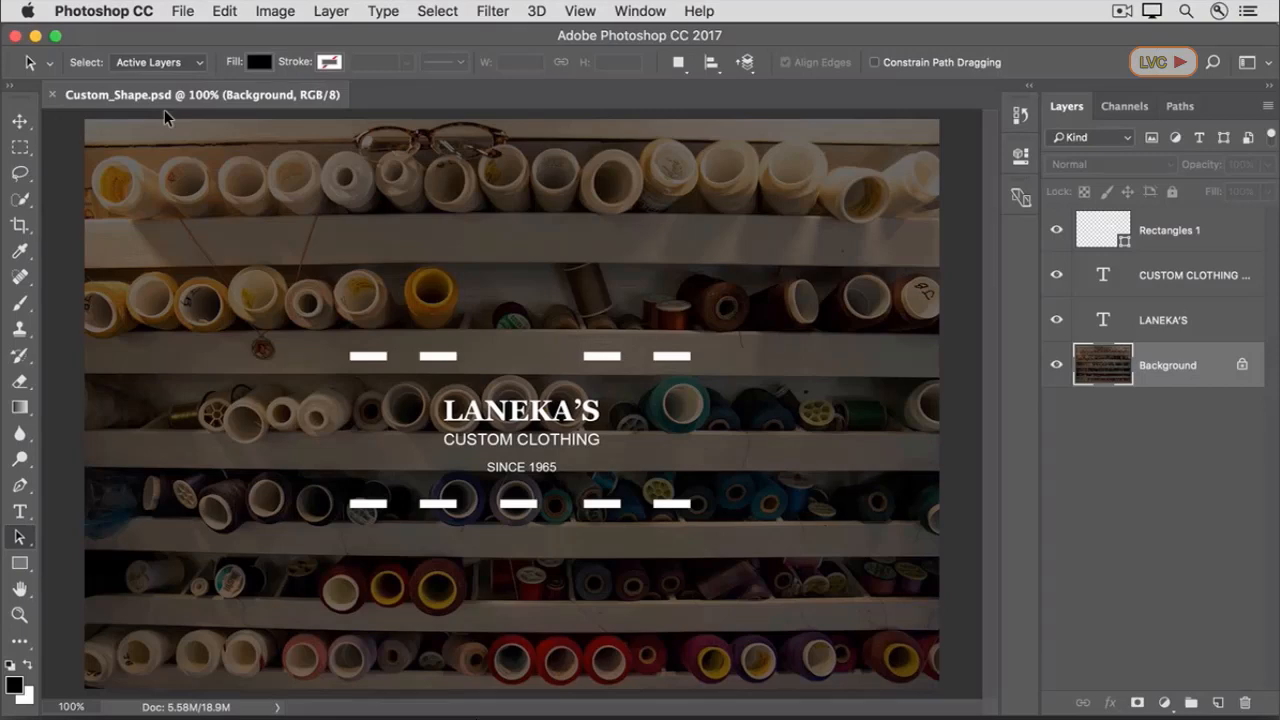
pyautogui.press('u')
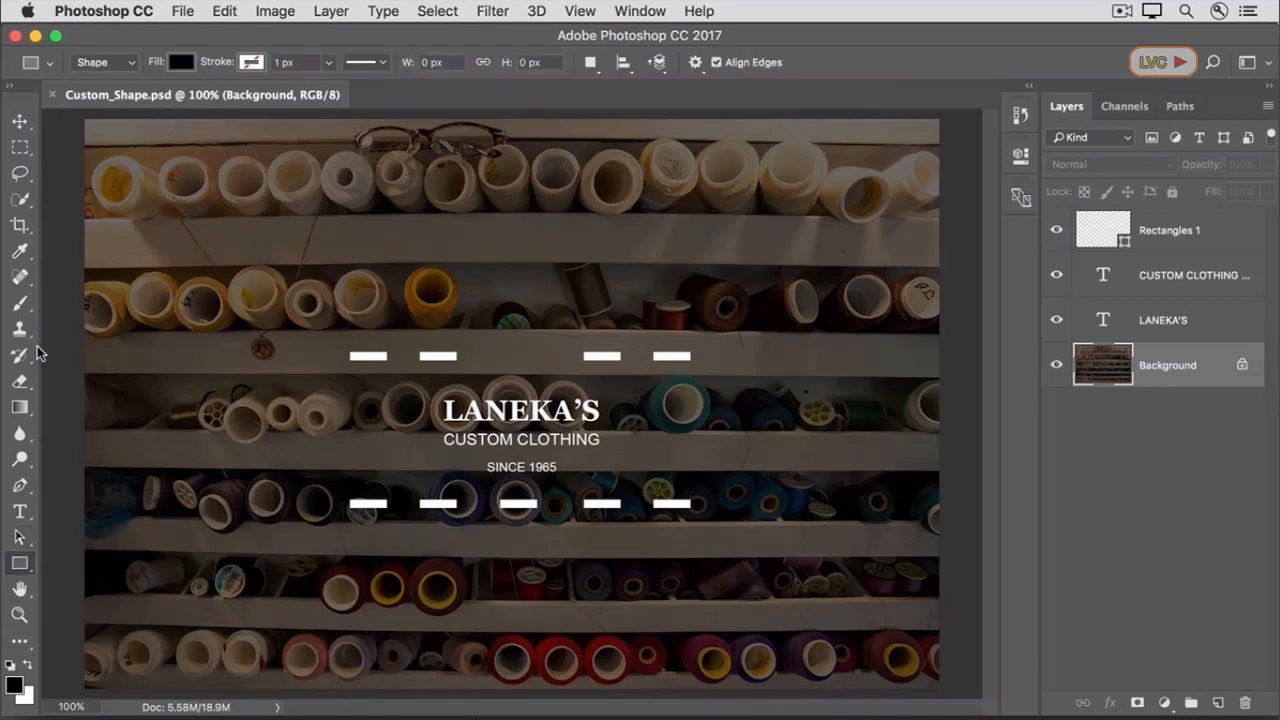
pyautogui.click(20, 564)
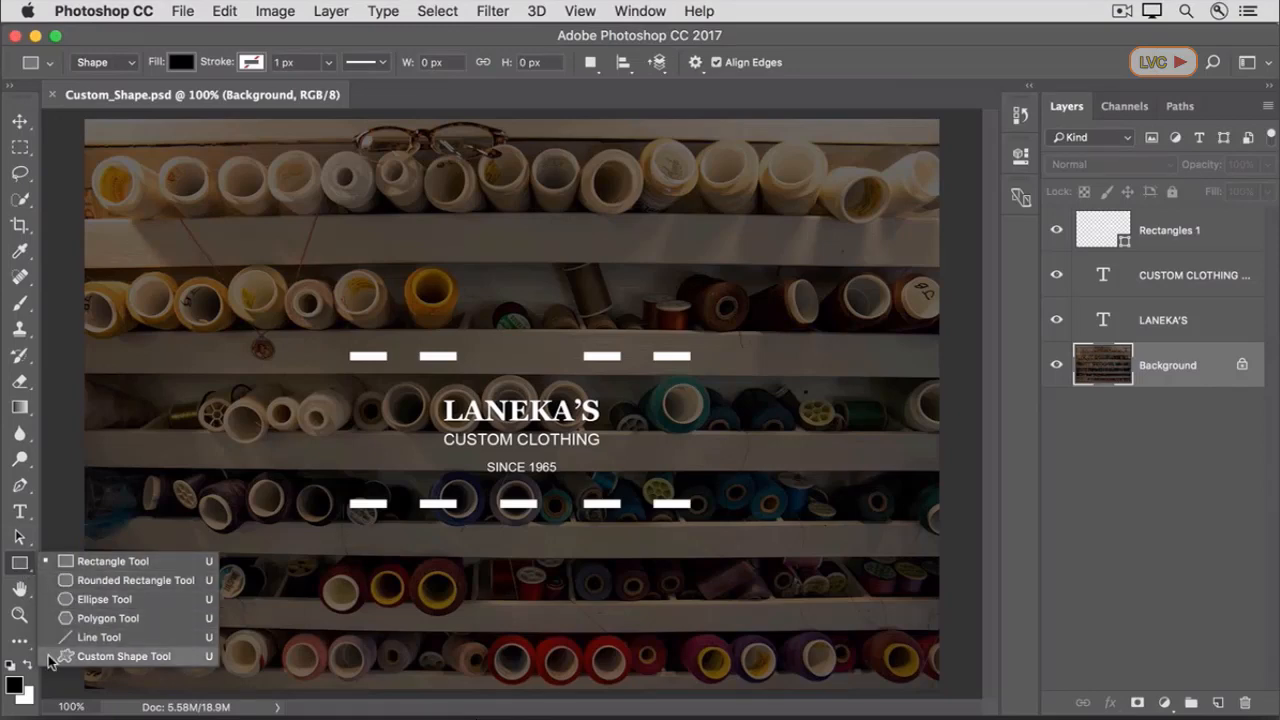
pyautogui.click(90, 656)
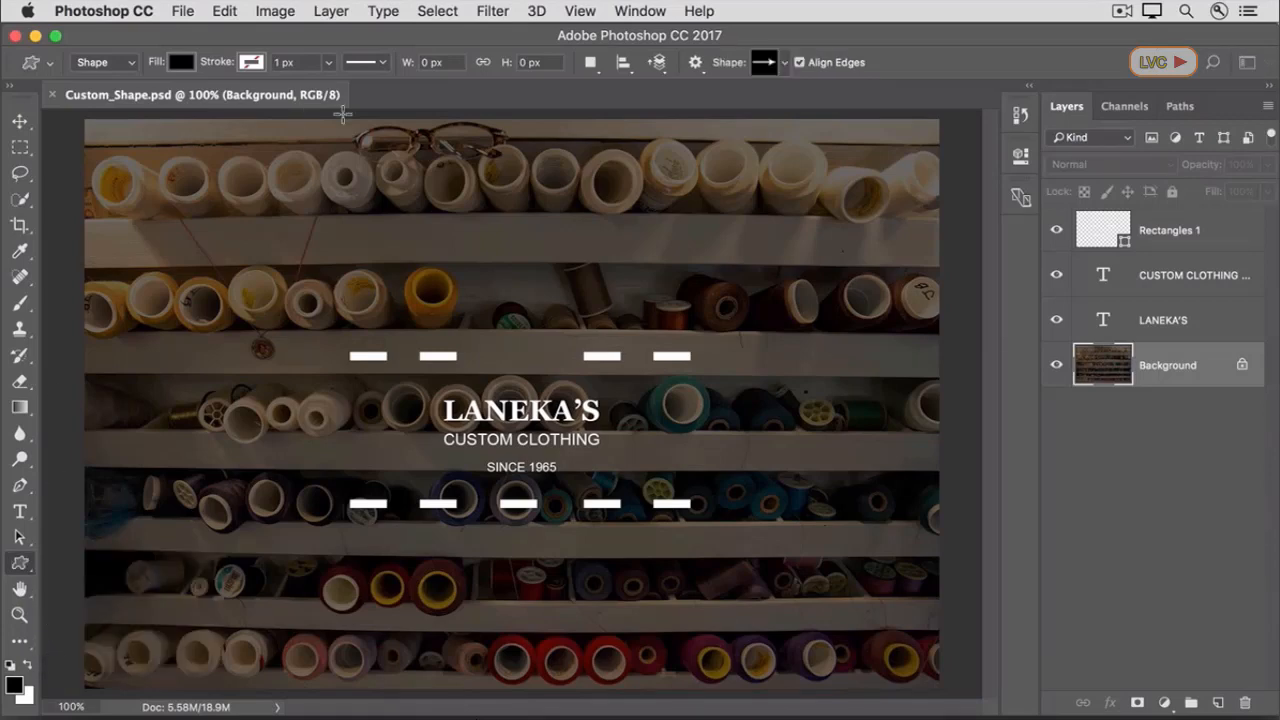
pyautogui.click(771, 67)
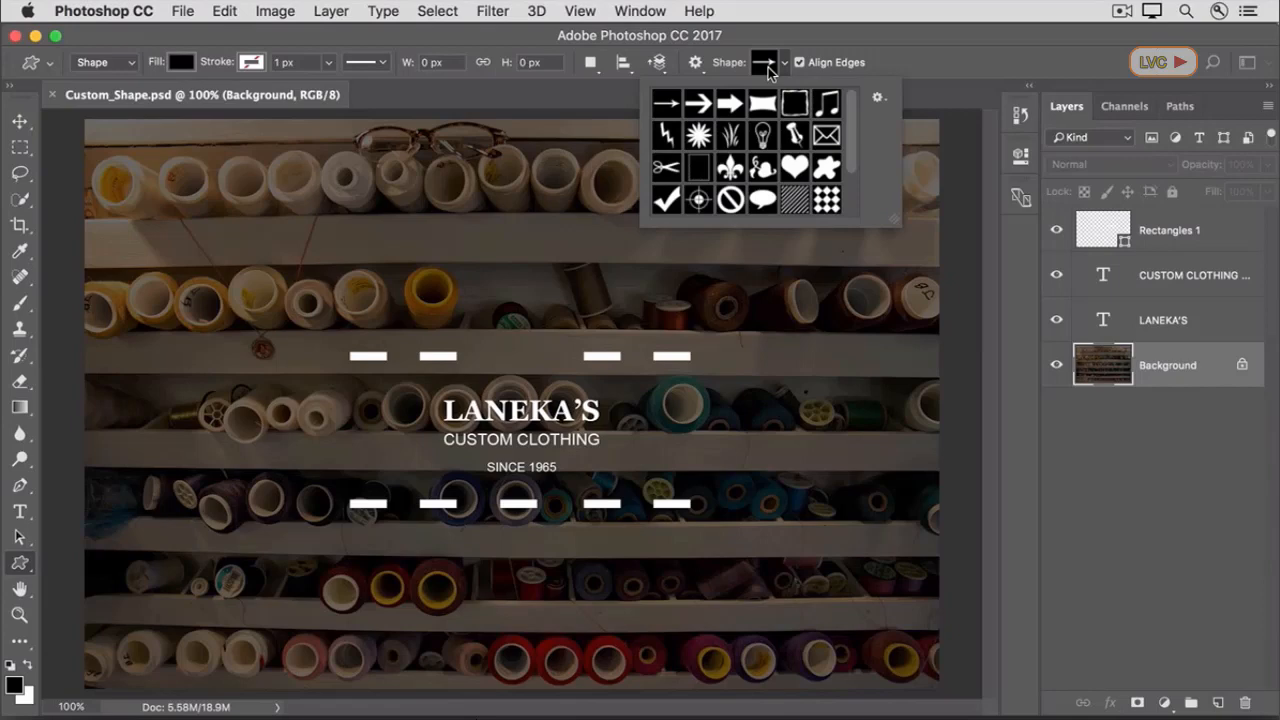
pyautogui.click(880, 99)
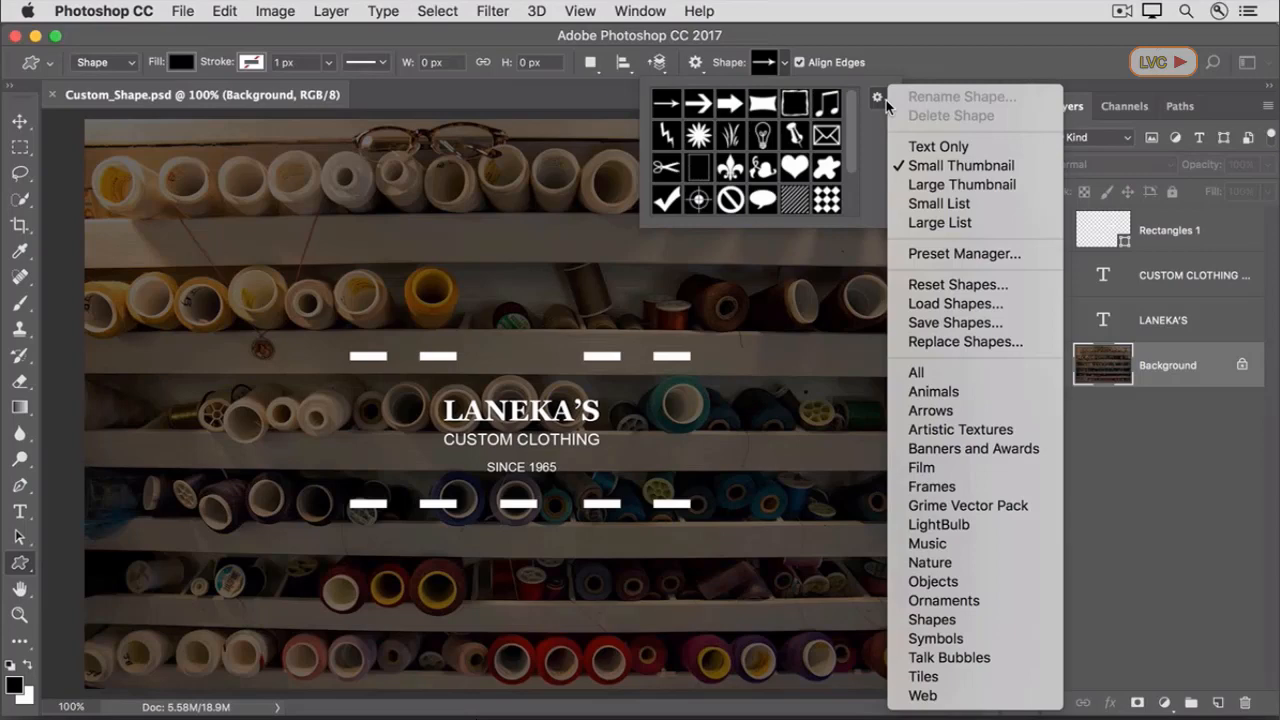
pyautogui.click(912, 373)
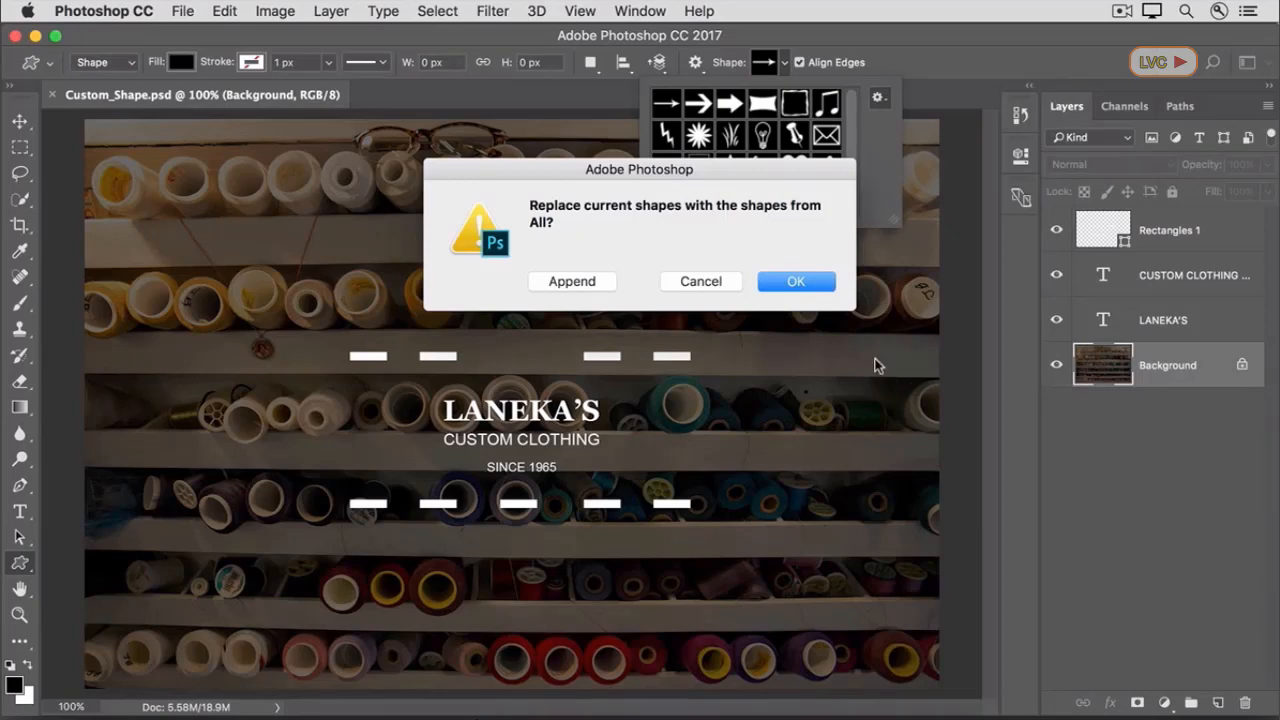
pyautogui.click(792, 283)
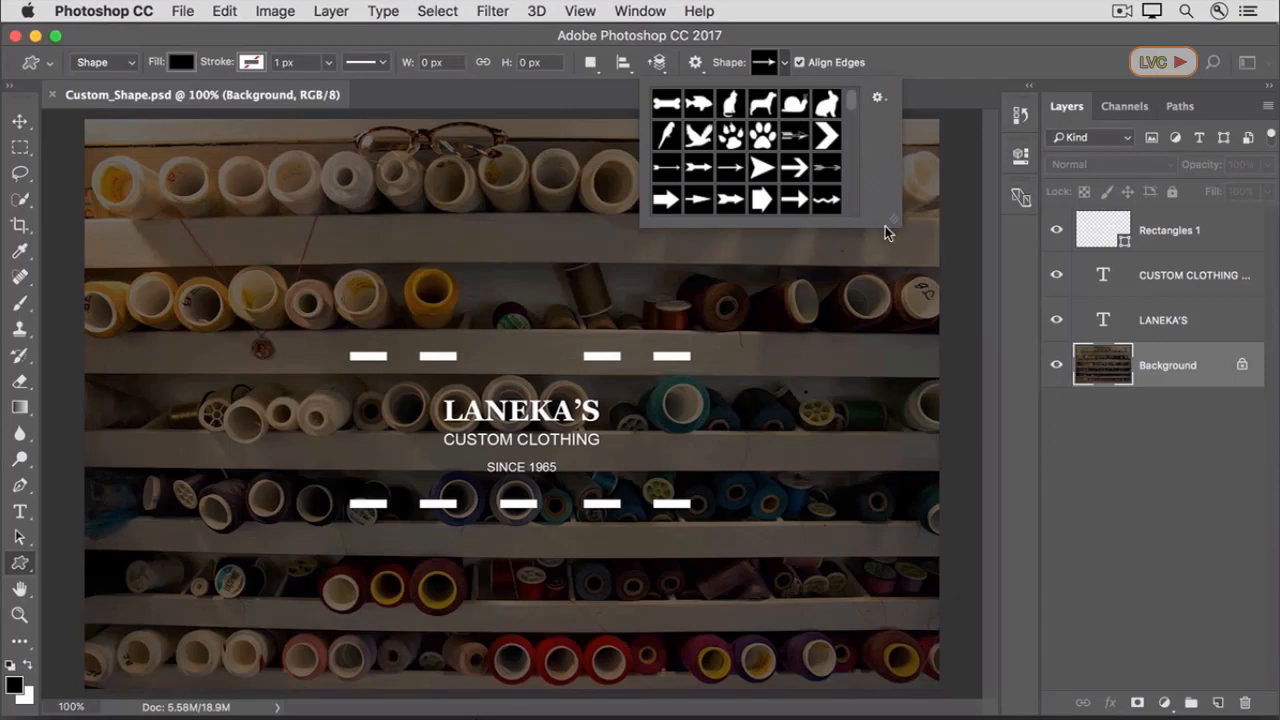
pyautogui.moveTo(890, 222); pyautogui.dragTo(1229, 696)
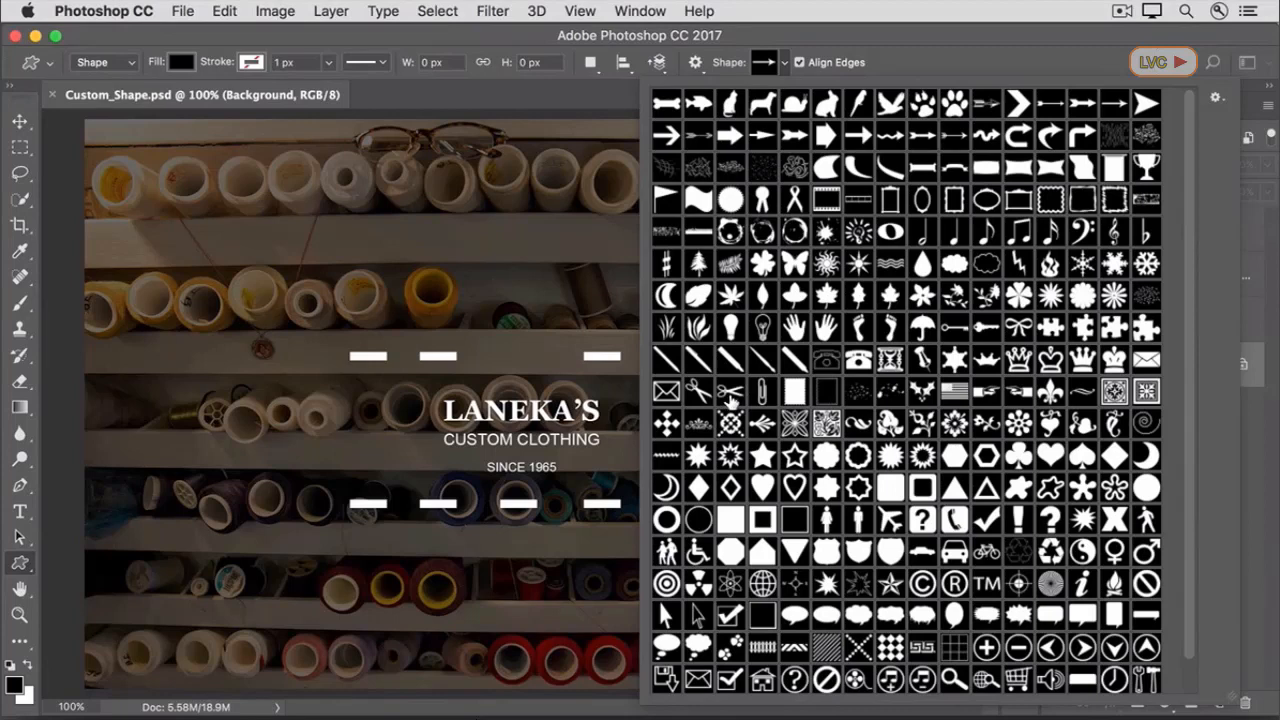
# - Draw a black open scissors custom shape about 372 by 161 px above the dashed line over LANEKA'S
pyautogui.click(731, 398)
pyautogui.click(566, 93)
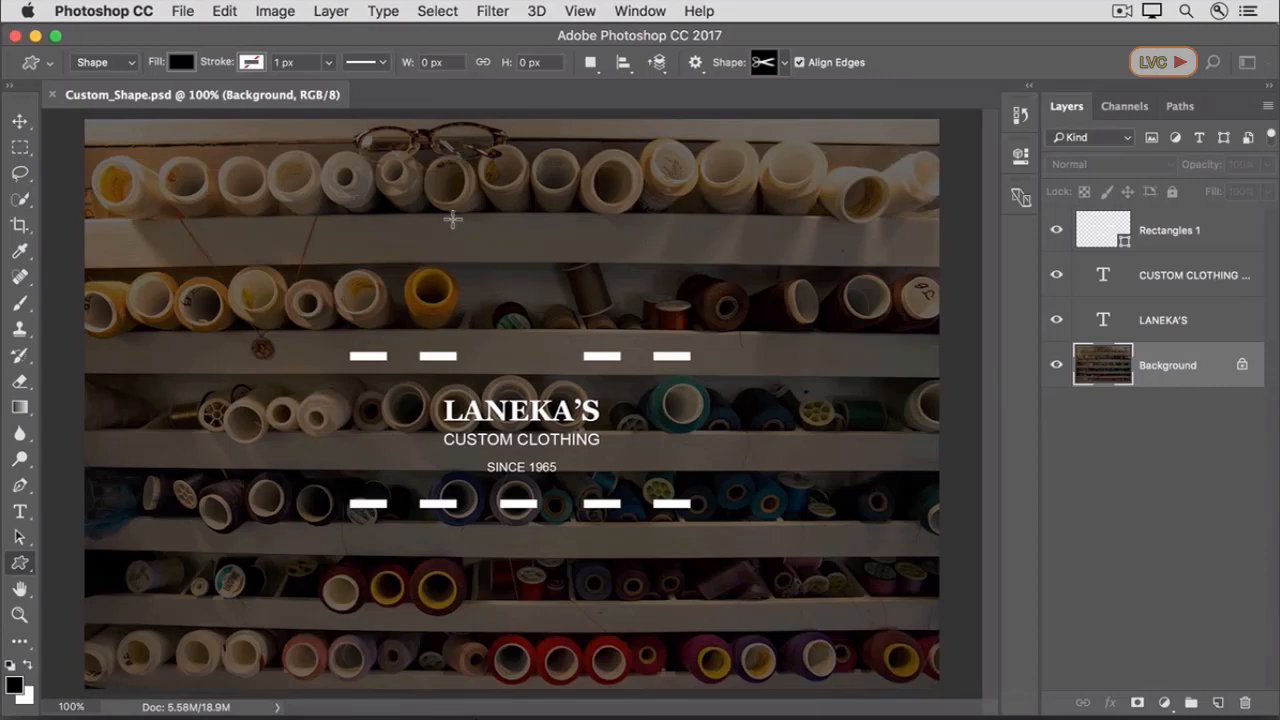
pyautogui.moveTo(452, 205); pyautogui.dragTo(637, 314)
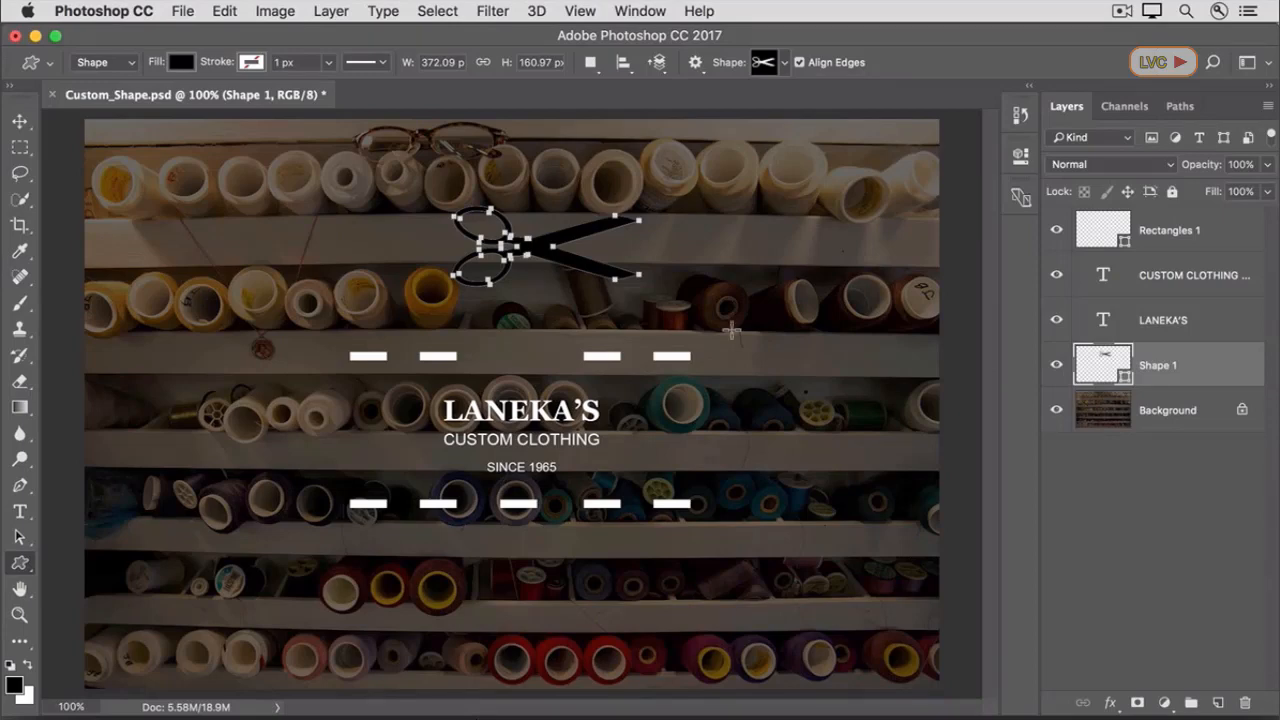
# - Change the scissors shape's fill color to near-white #fef9f9
pyautogui.doubleClick(1104, 370)
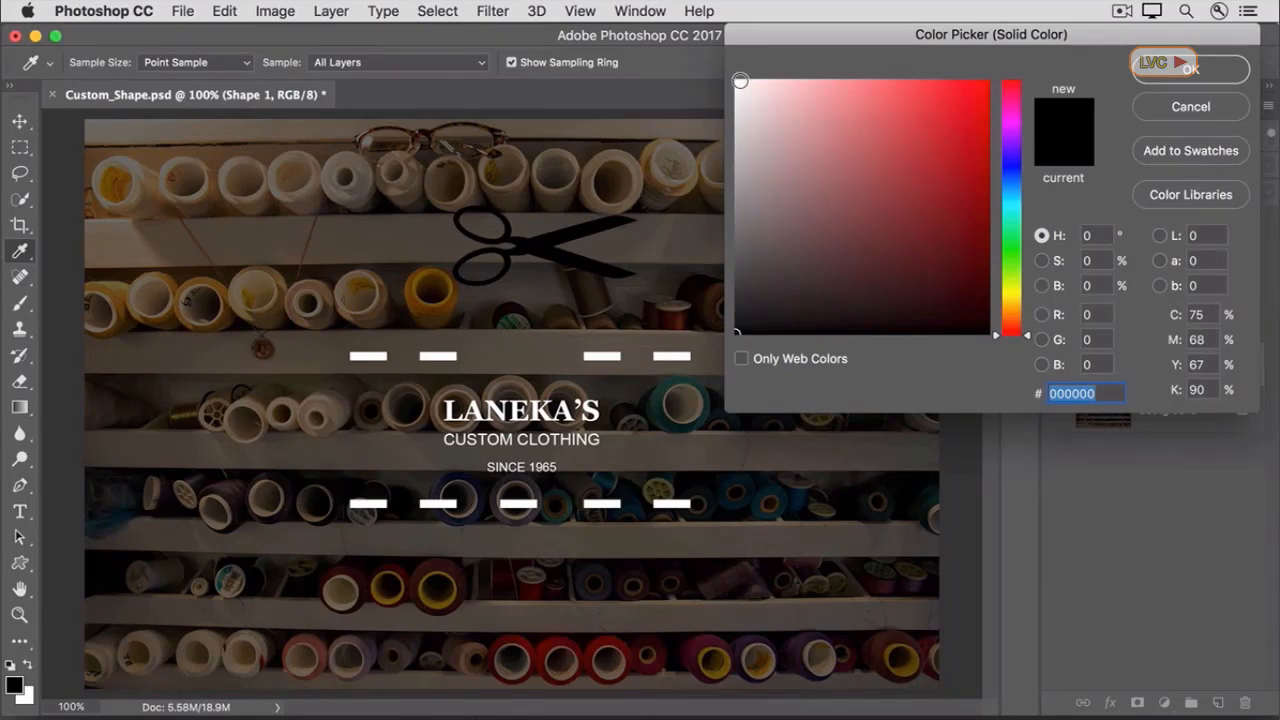
pyautogui.click(740, 80)
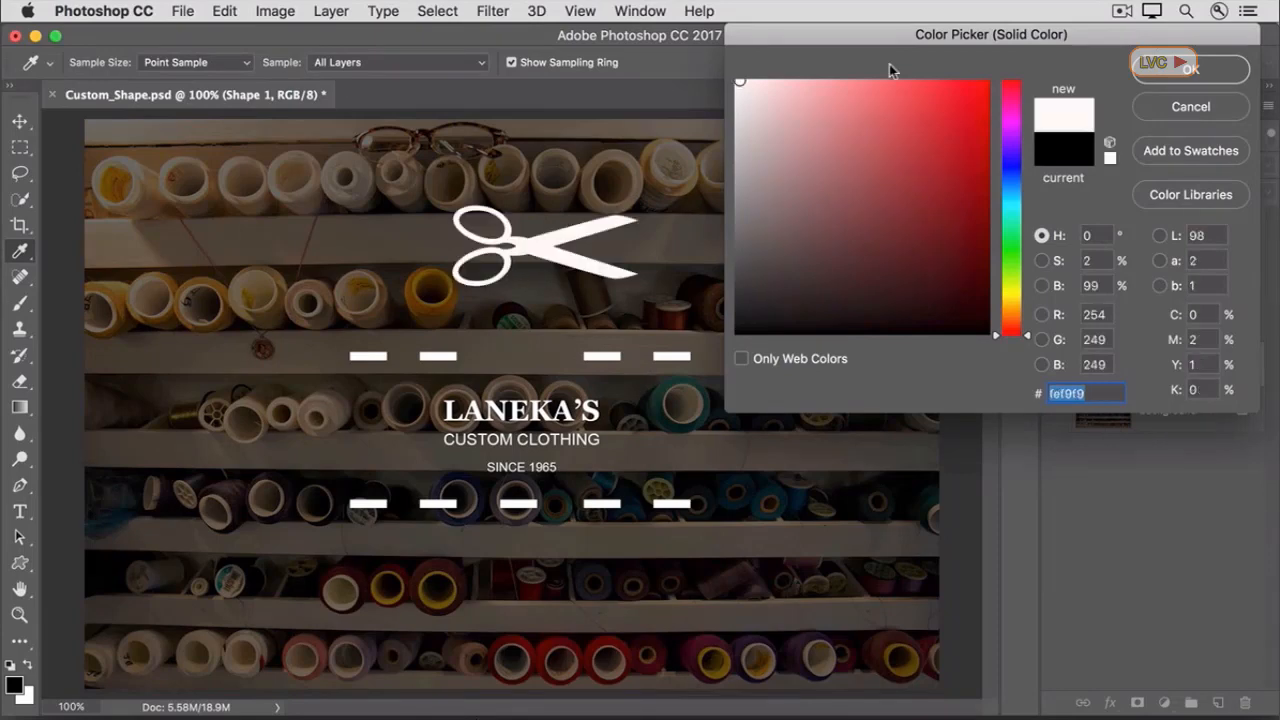
pyautogui.click(1160, 70)
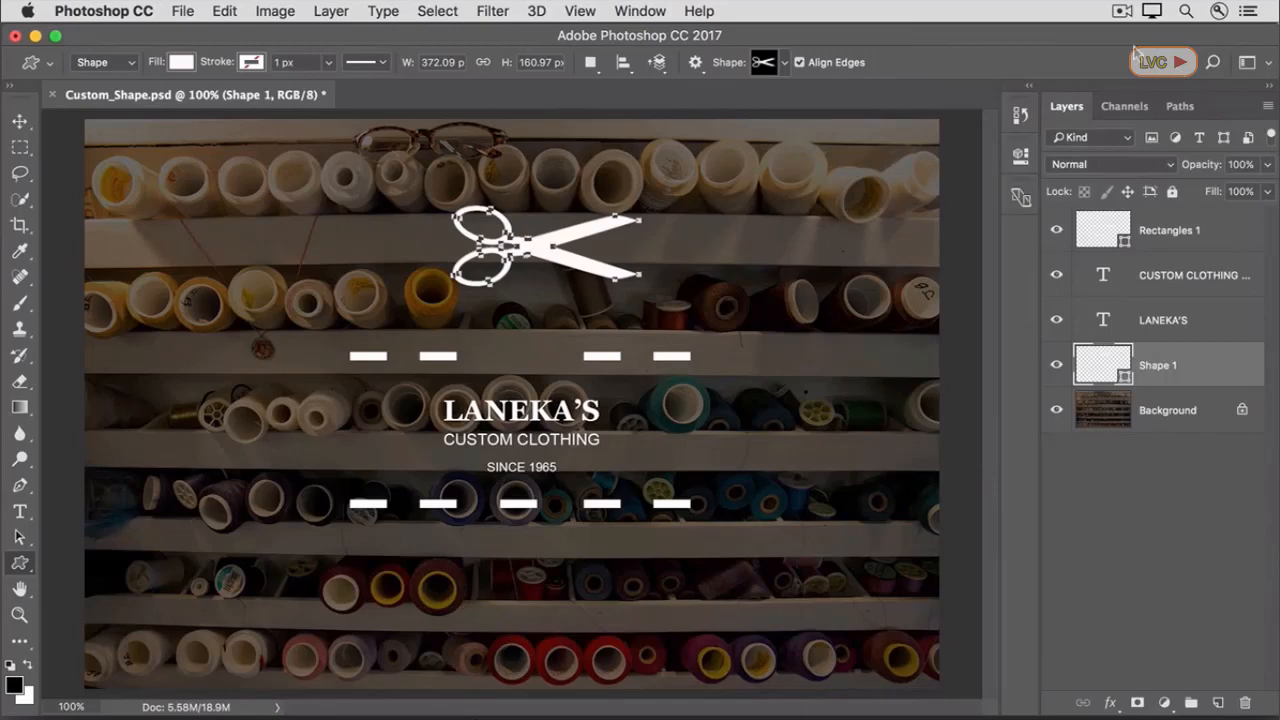
# - Free-transform the scissors to about 46.5%, place them in the gap of the upper dashed line, commit, and deselect the shape
pyautogui.click(234, 15)
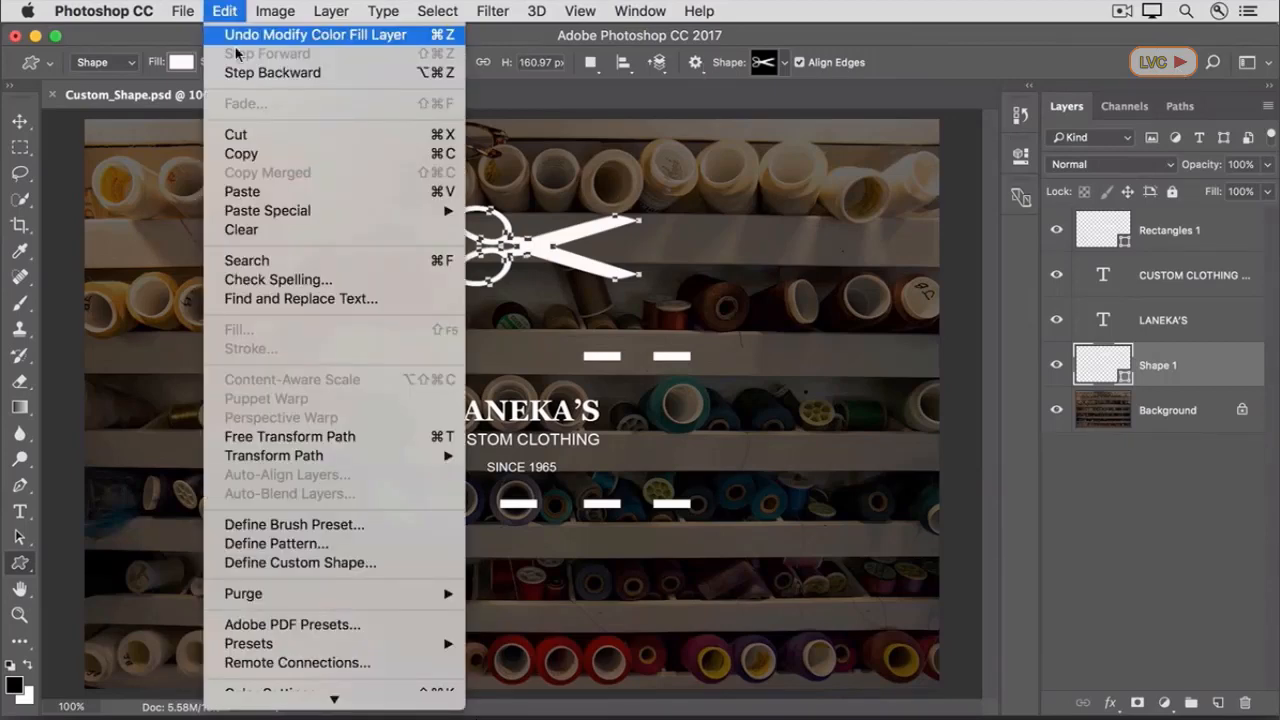
pyautogui.click(402, 445)
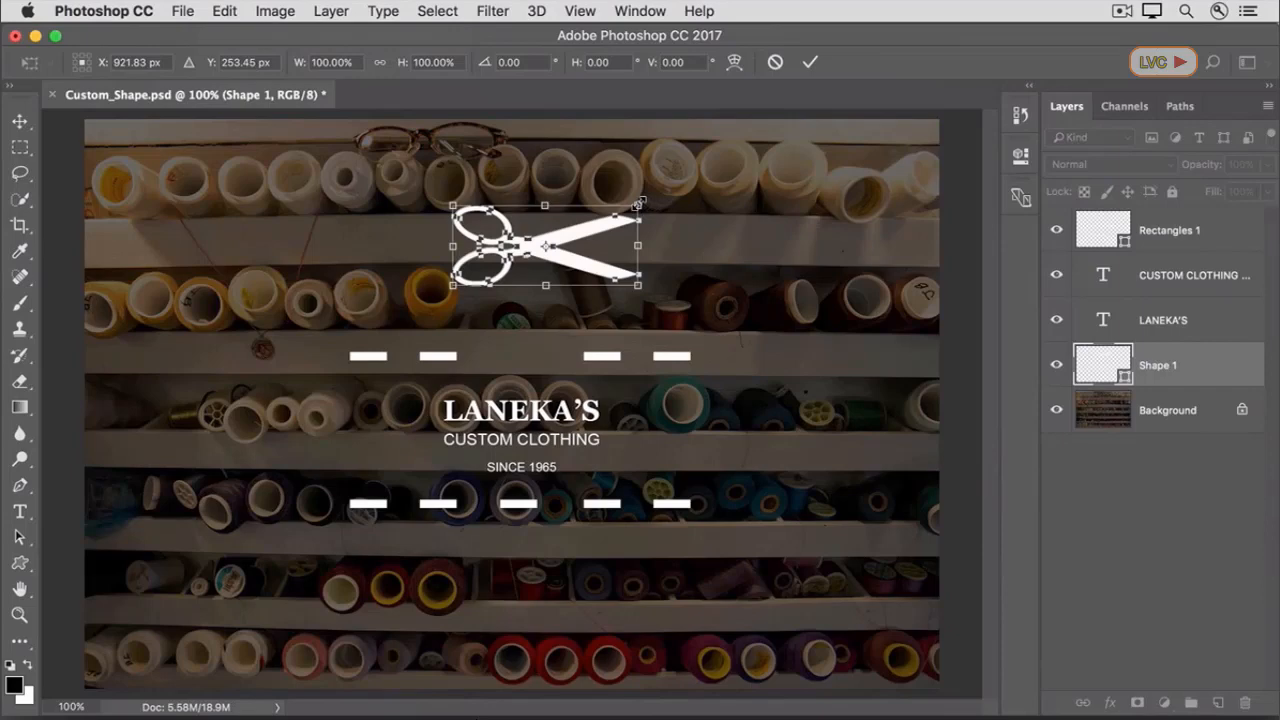
pyautogui.moveTo(638, 205); pyautogui.dragTo(542, 250)
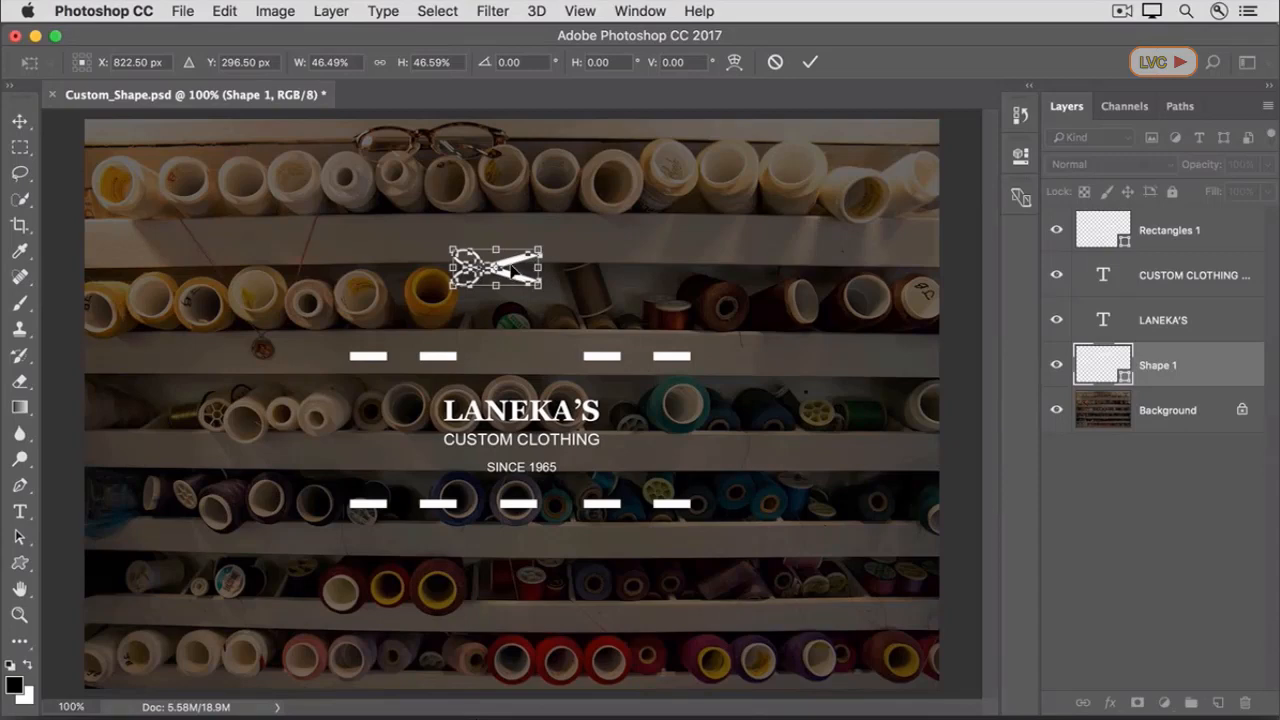
pyautogui.moveTo(512, 268); pyautogui.dragTo(535, 355)
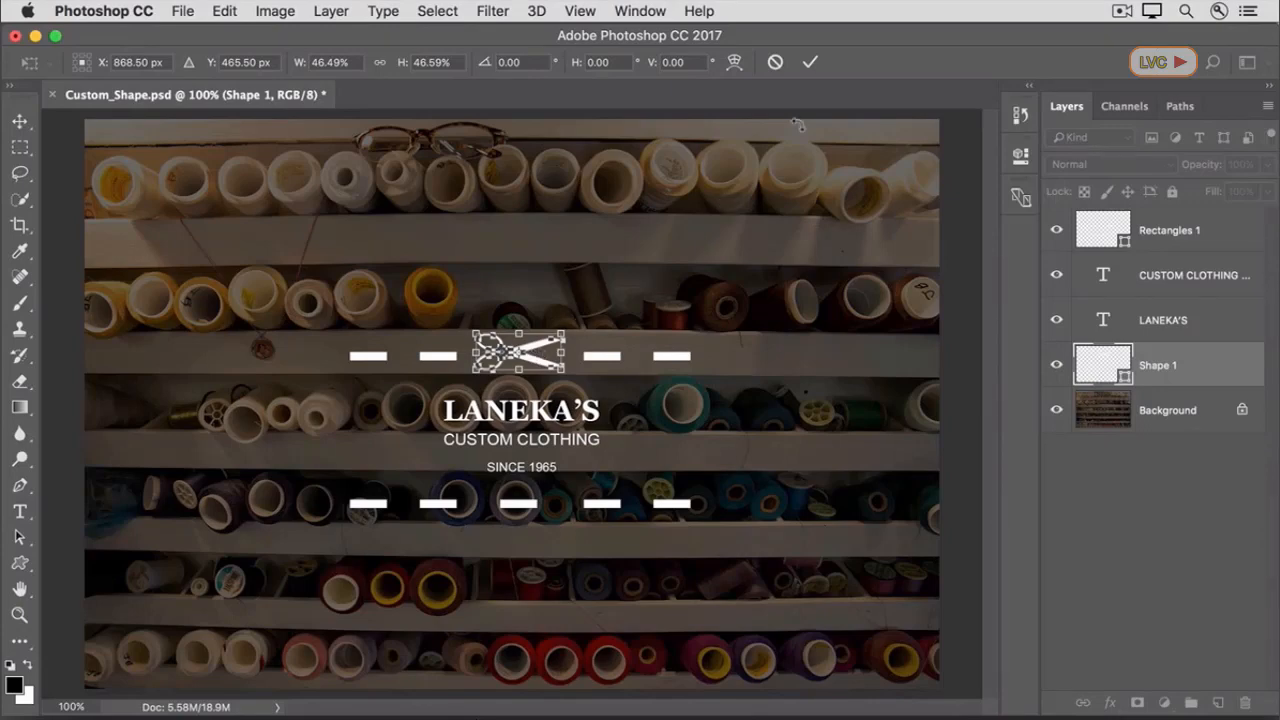
pyautogui.click(811, 69)
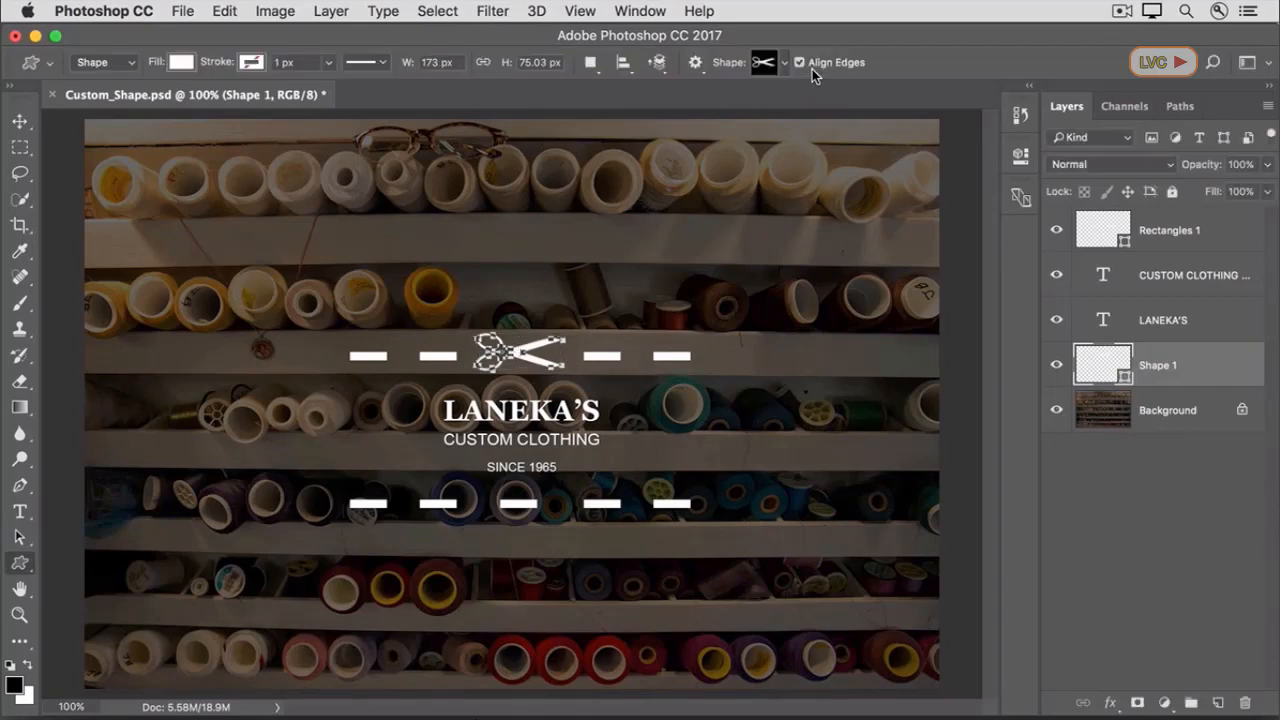
pyautogui.click(1181, 423)
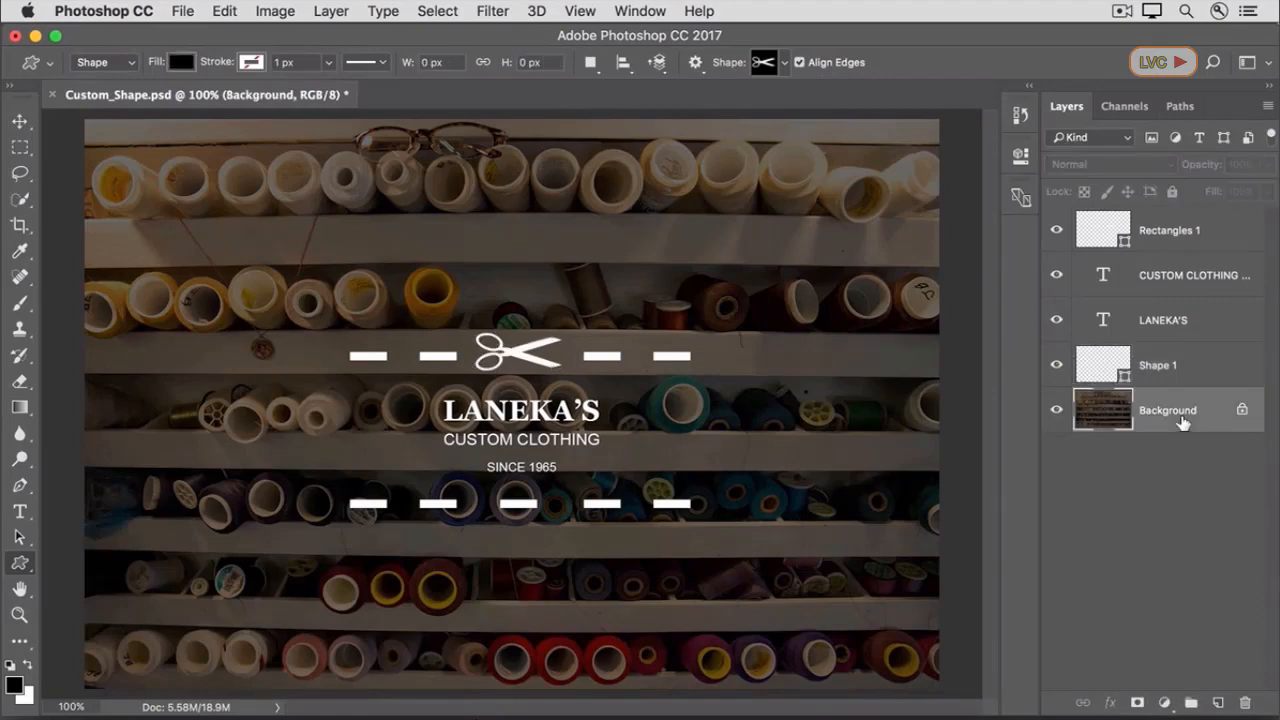